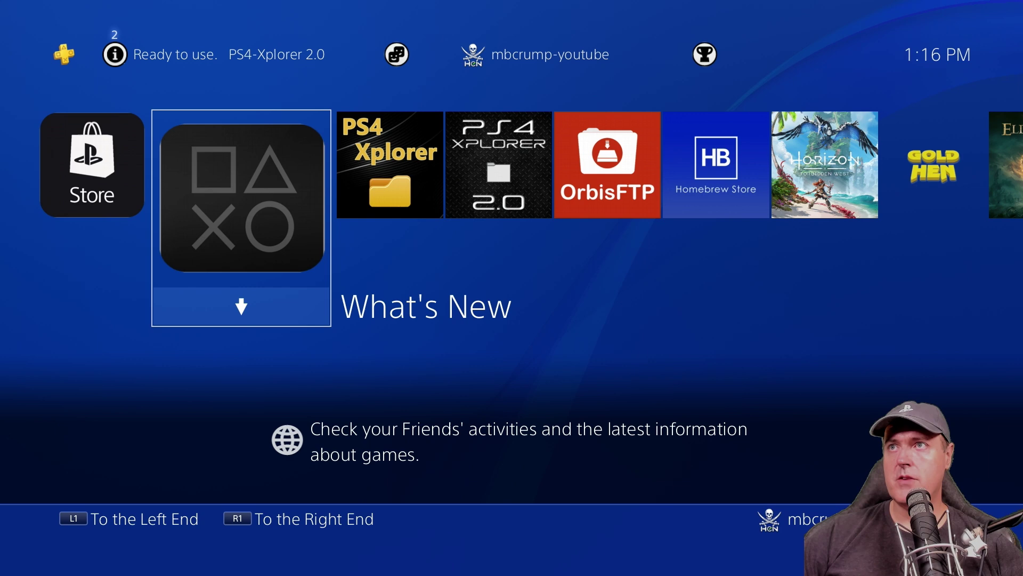
- Open the console's Settings from the function area of the home screen
key("Right")
key("Up")
key("Right")
key("Right")
key("Right")
key("Right")
key("Right")
key("Right")
key("Right")
key("Right")
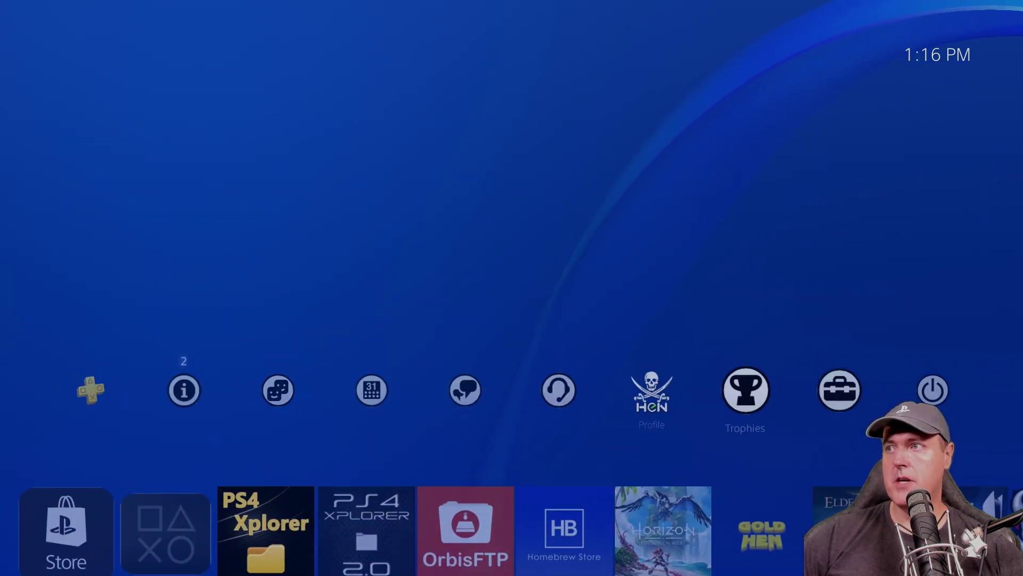
key("Left")
key("Return")
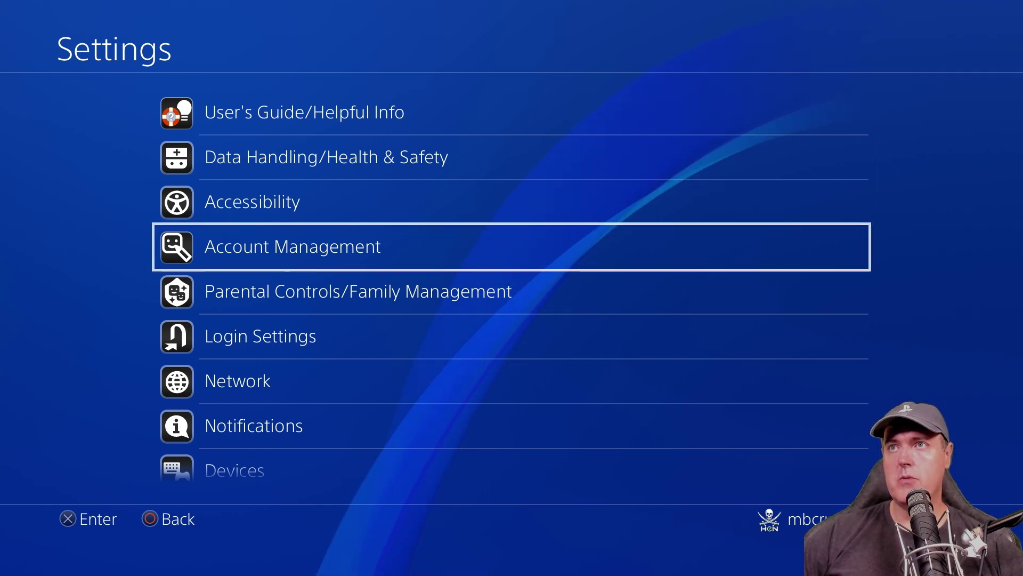
- Open the User's Guide/Helpful Info section in Settings
key("Up")
key("Up")
key("Up")
key("Return")
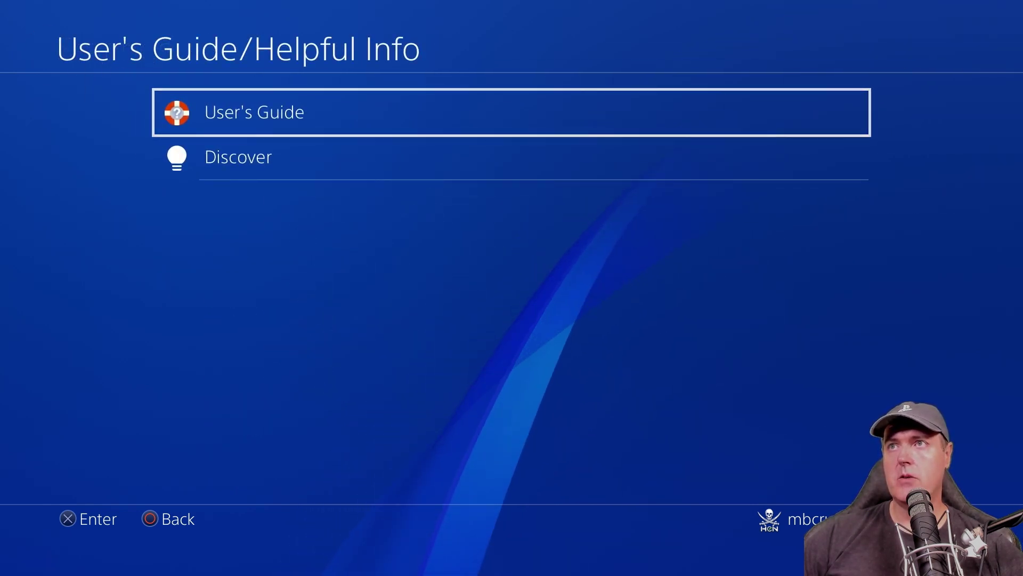
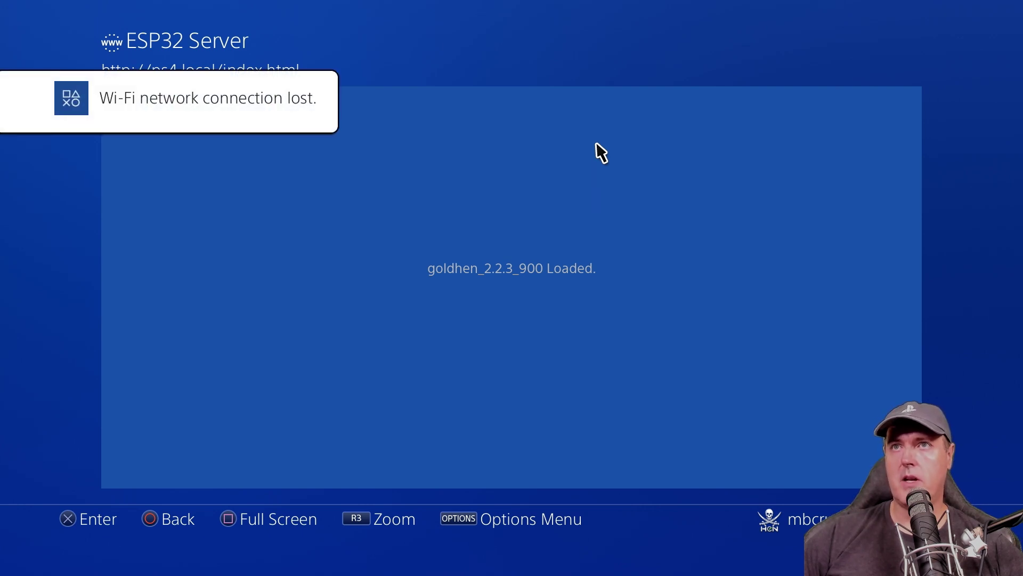
- Return from the ESP32 Server page to the home screen and open the GoldHEN section in Settings
key("super")
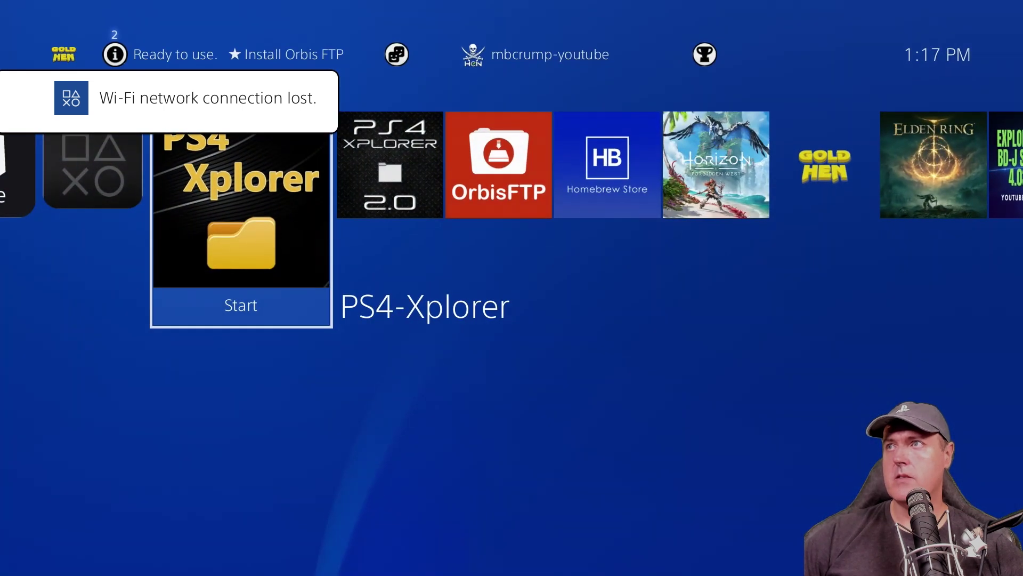
key("Up")
key("Right")
key("Left")
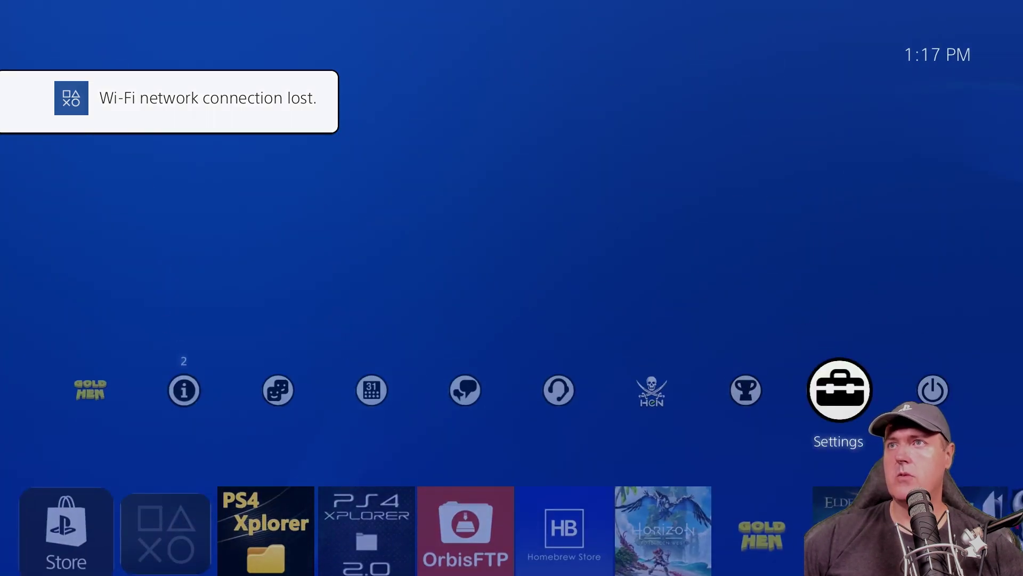
key("Return")
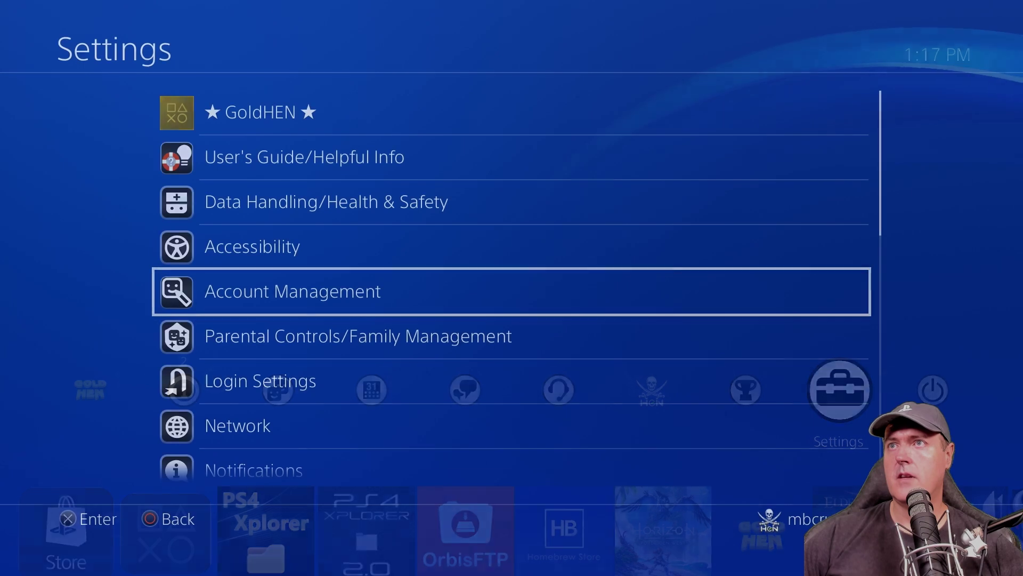
key("Up")
key("Up")
key("Up")
key("Up")
key("Return")
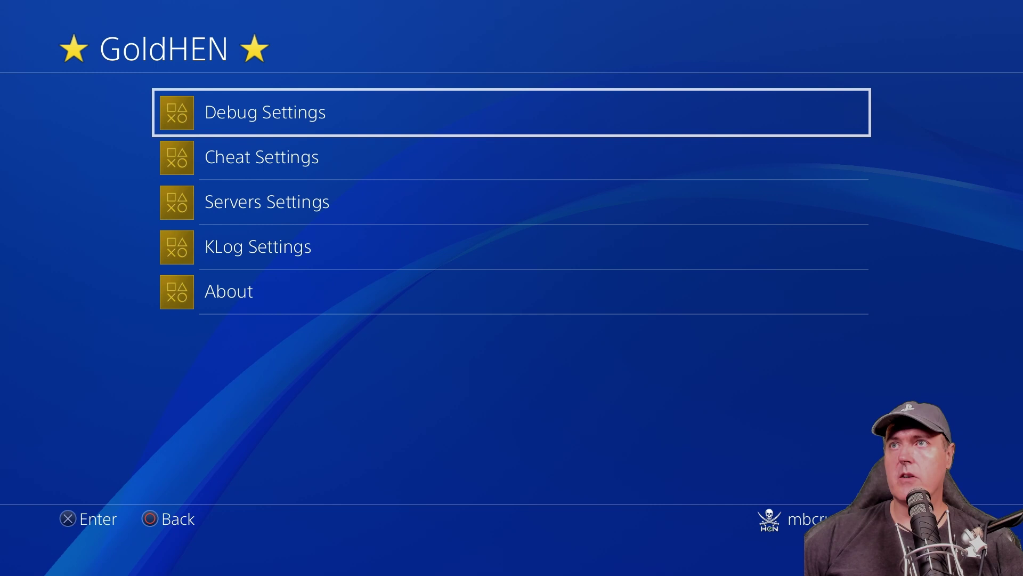
- Look over the entries of the GoldHEN section, from Debug Settings down to About
key("Down")
key("Up")
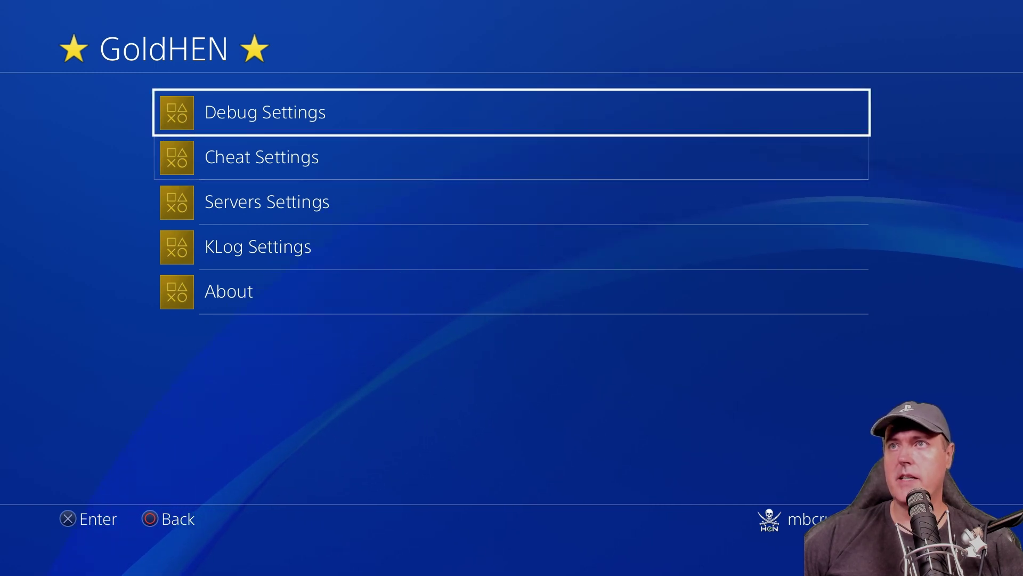
key("Down")
key("Down")
key("Down")
key("Down")
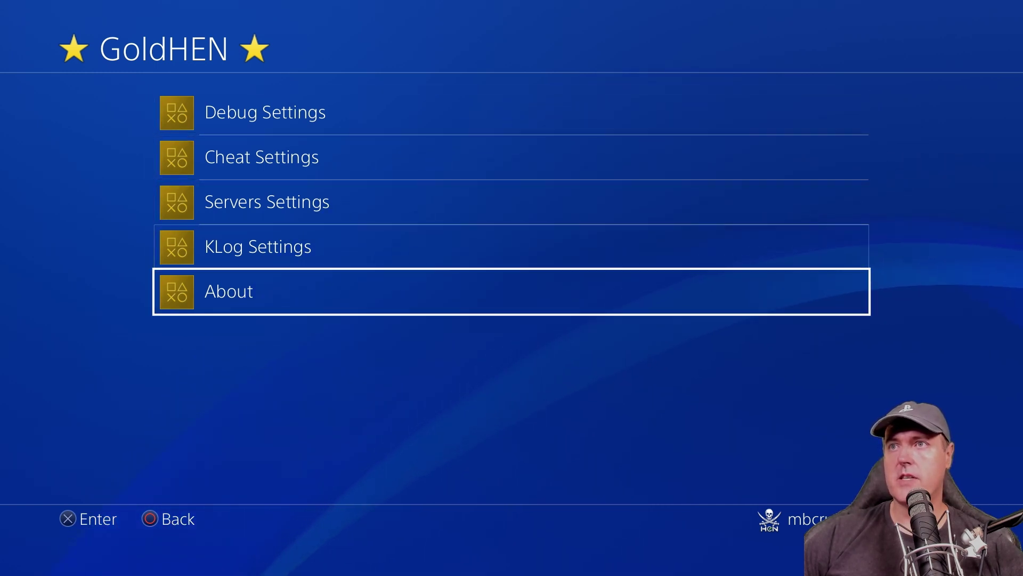
key("Up")
key("Down")
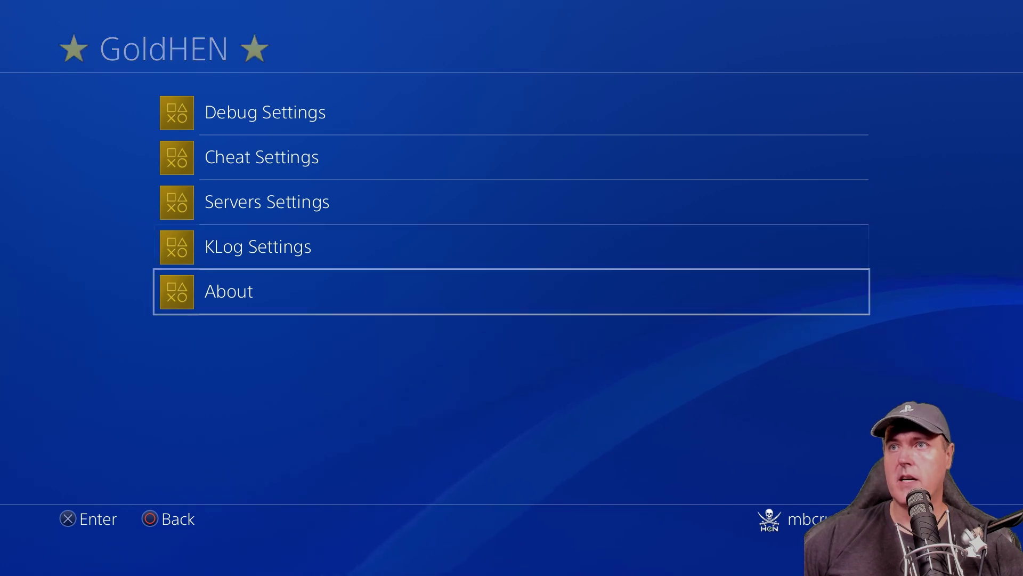
- Open the About GoldHEN page and read through its feature list and changelog
key("Return")
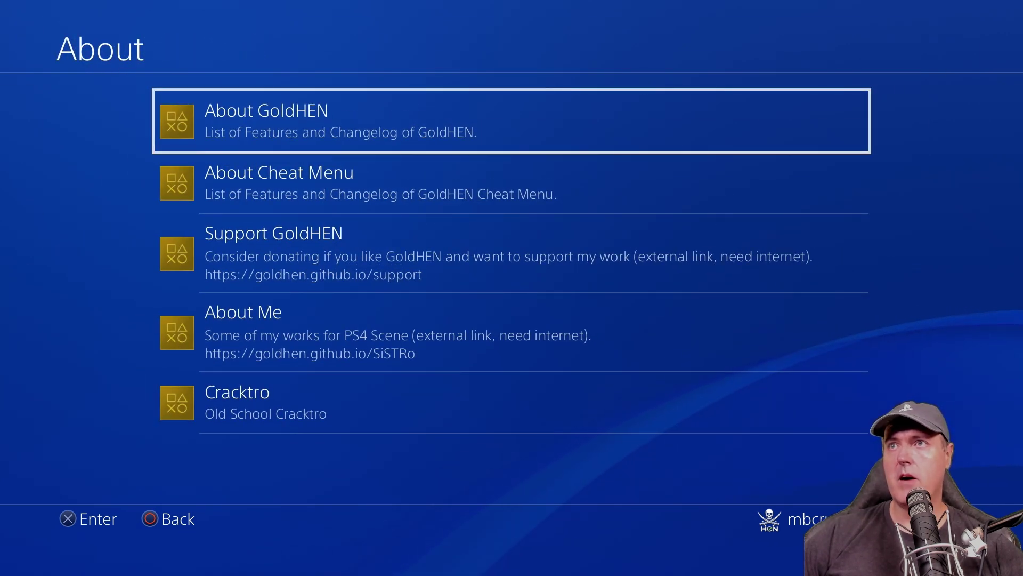
key("Return")
scroll(512, 289, "down", 10)
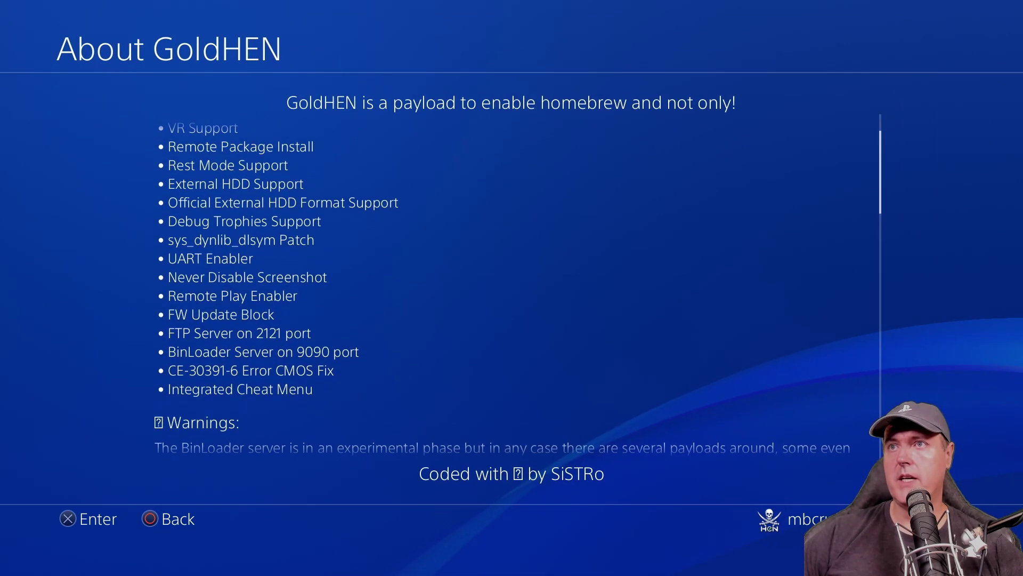
scroll(512, 288, "down", 5)
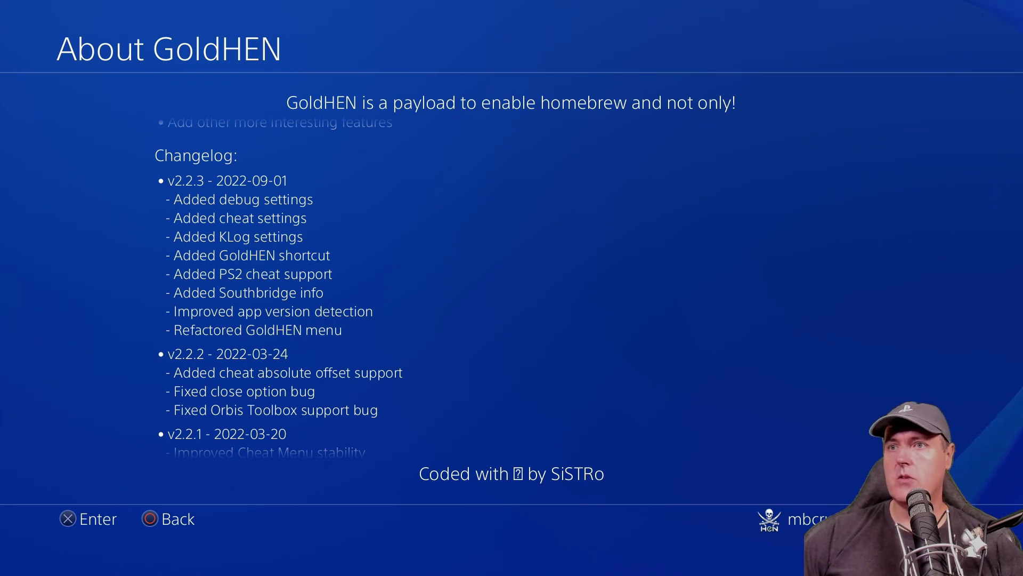
key("Escape")
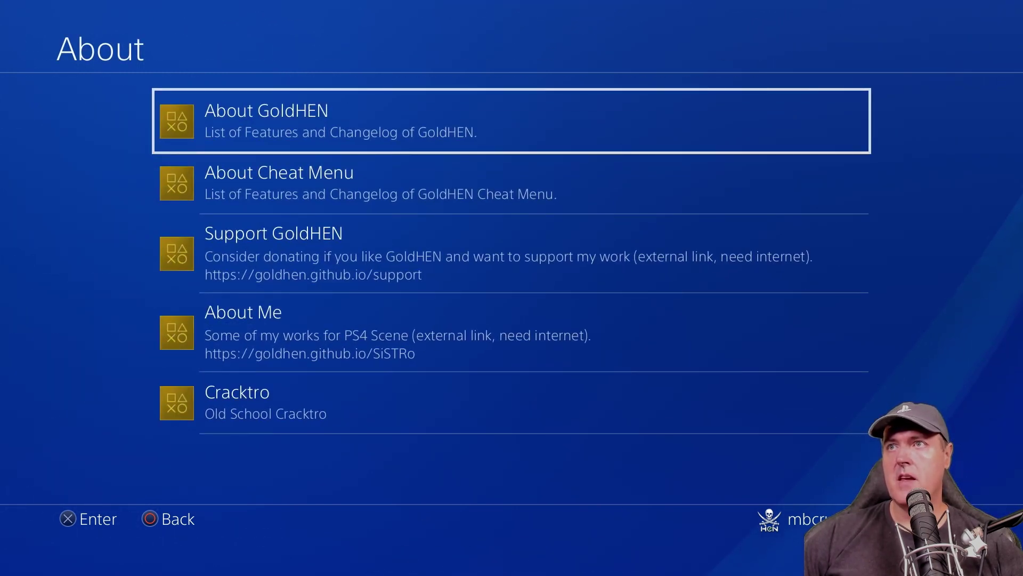
- Check the Package Installer in GoldHEN's Debug Settings for available packages, and return to the home screen
key("Escape")
key("Up")
key("Up")
key("Up")
key("Up")
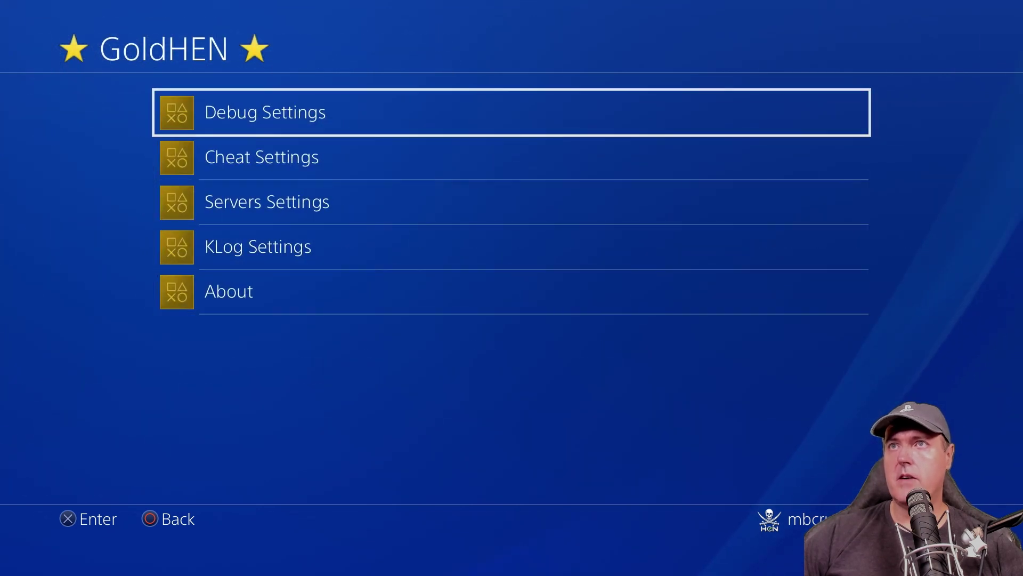
key("Return")
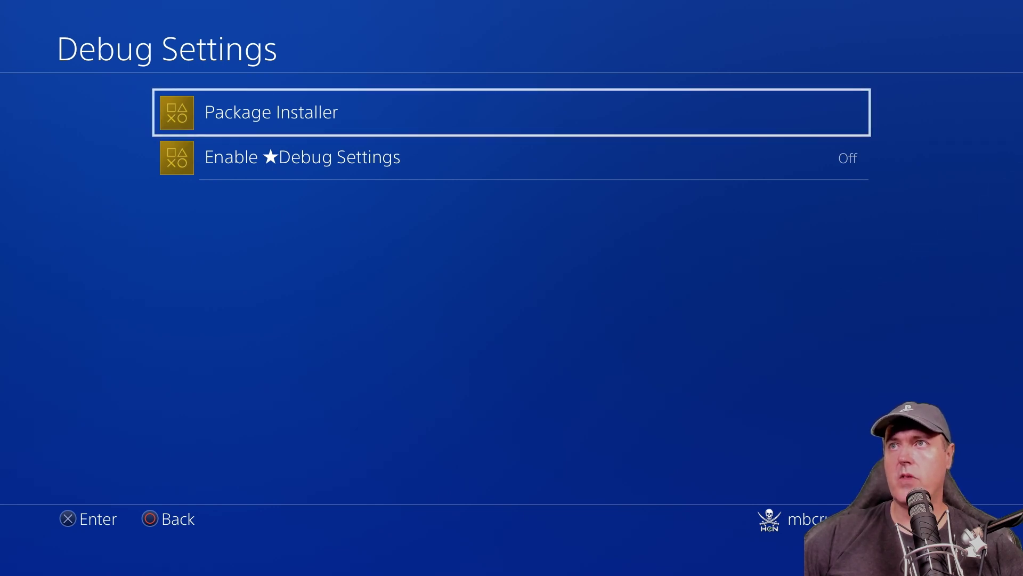
key("Return")
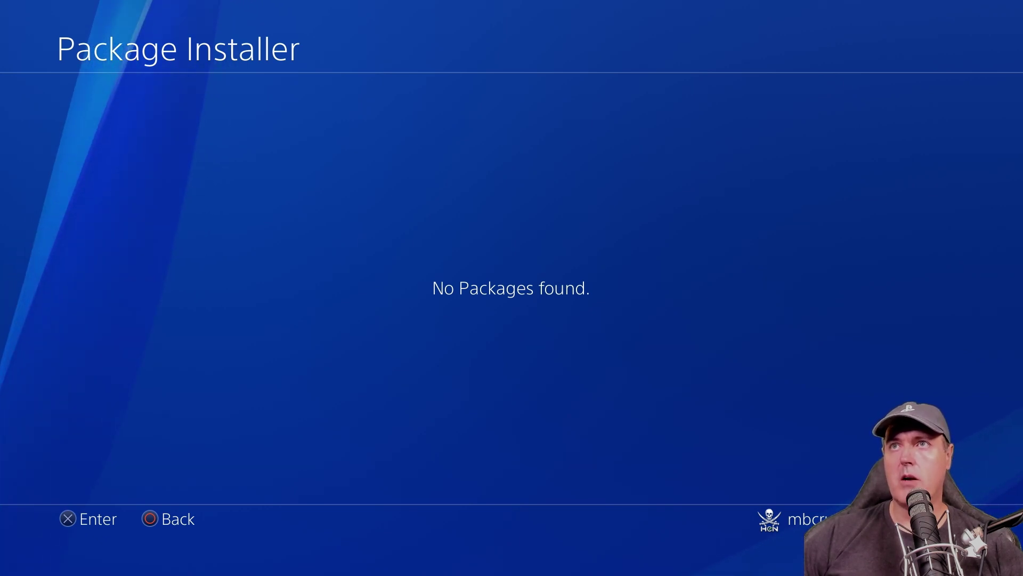
key("Escape")
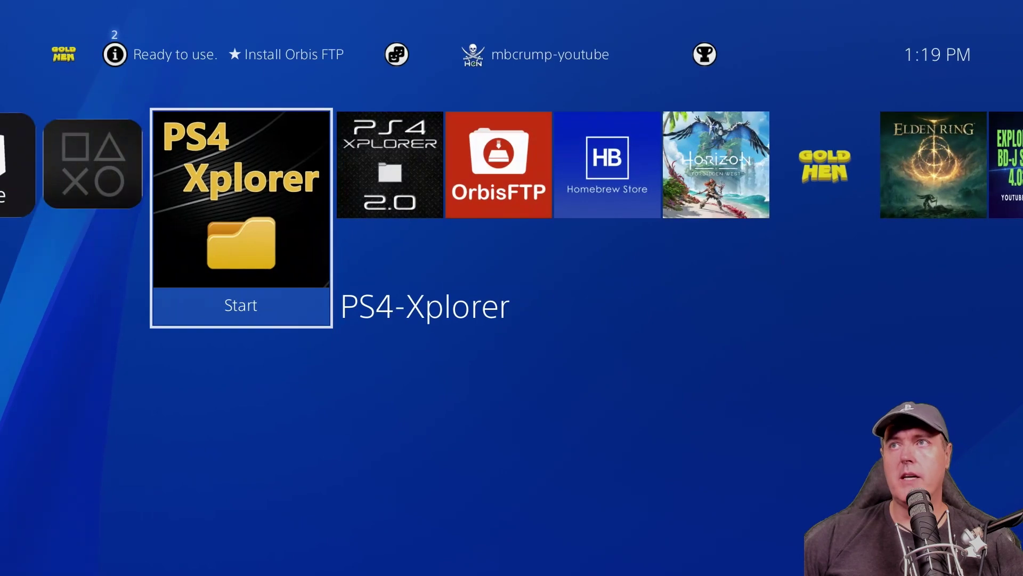
key("Right")
key("Left")
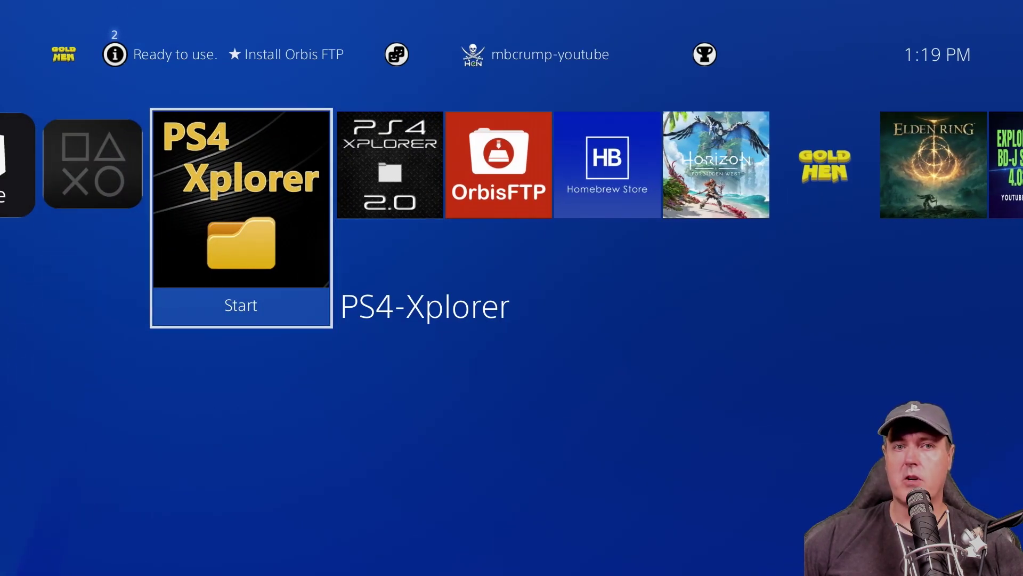
key("Right")
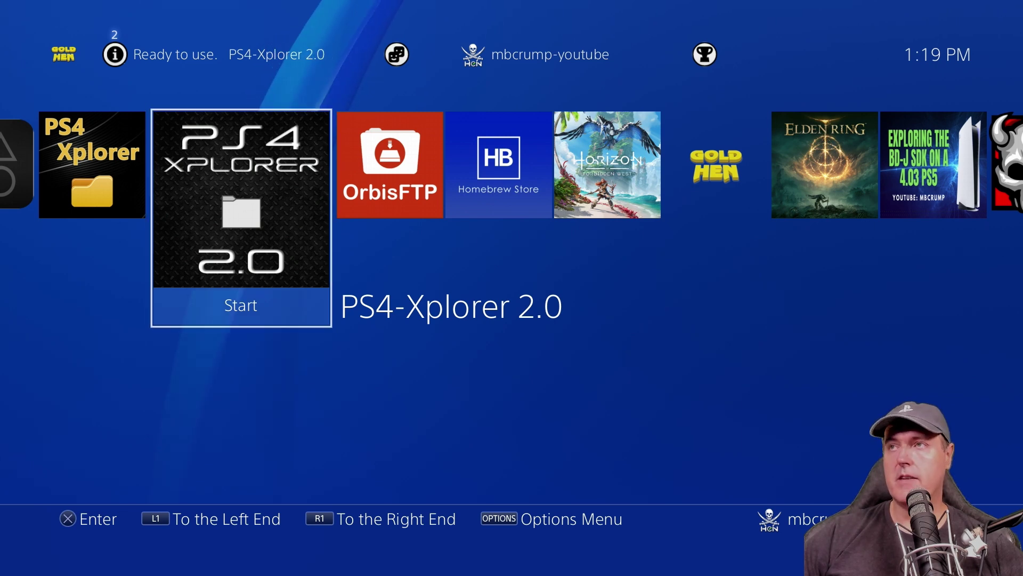
- Open GoldHEN's Debug Settings from Settings, read the Enable Debug Settings description, and return to the home screen
key("Up")
key("Right")
key("Left")
key("Return")
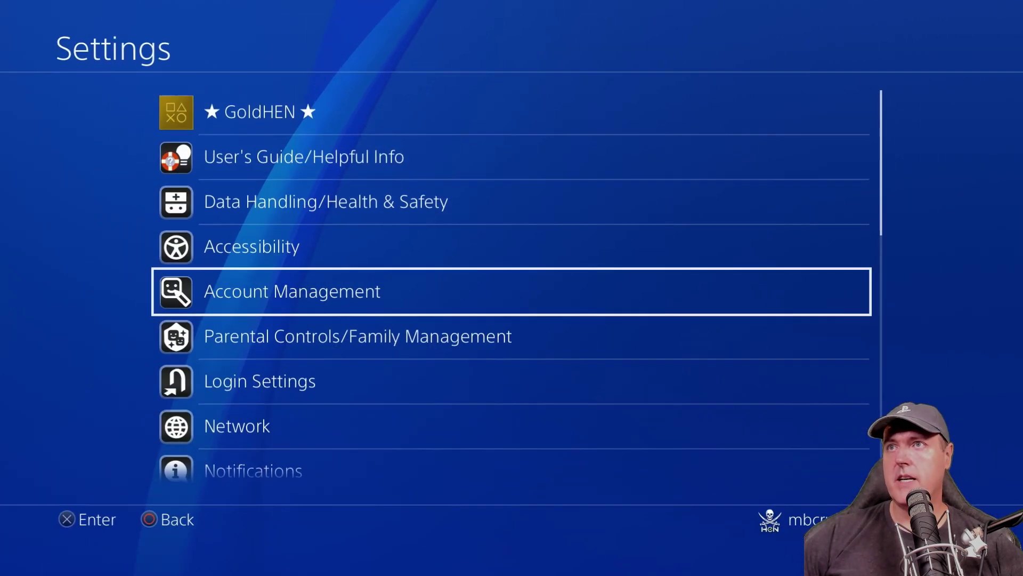
key("Up")
key("Up")
key("Up")
key("Up")
key("Return")
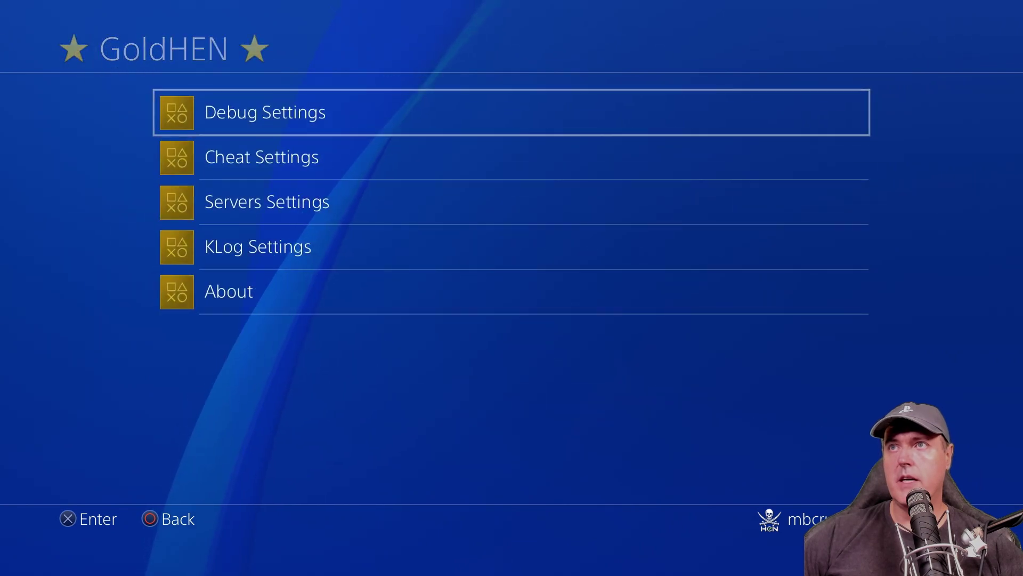
key("Return")
key("Down")
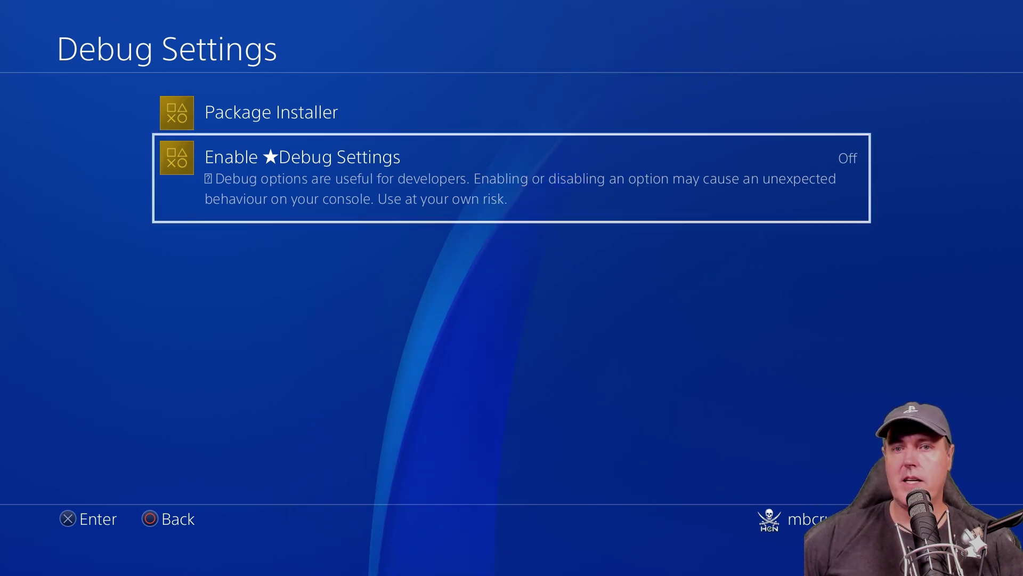
key("Home")
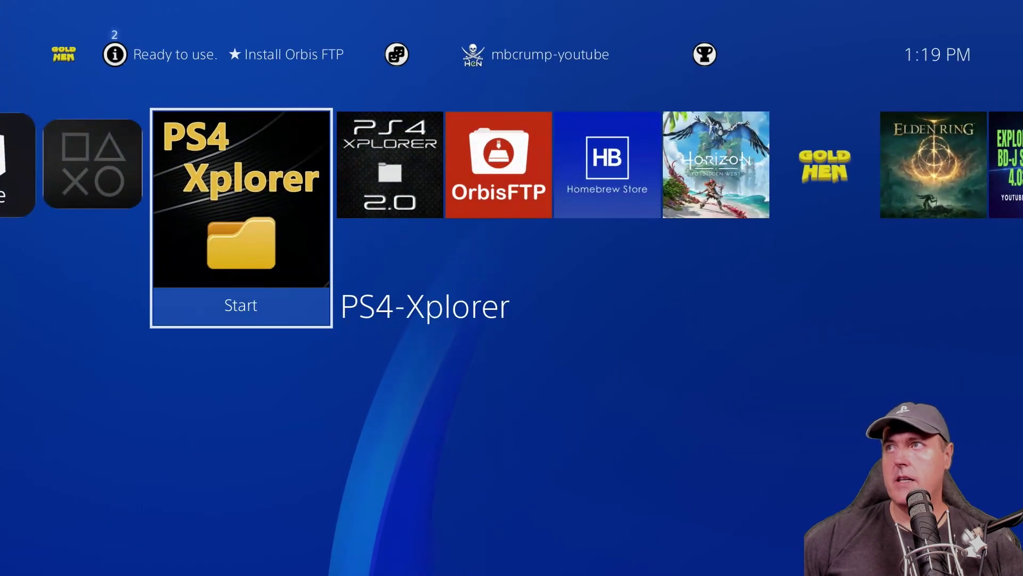
- Open Settings and examine the last entries of the list, around System and Initialization
key("Up")
key("Return")
key("Down")
key("Down")
key("Down")
key("Down")
key("Down")
key("Down")
key("Down")
key("Down")
key("Down")
key("Down")
key("Down")
key("Down")
key("Down")
key("Down")
key("Down")
key("Down")
key("Down")
key("Down")
key("Down")
key("Down")
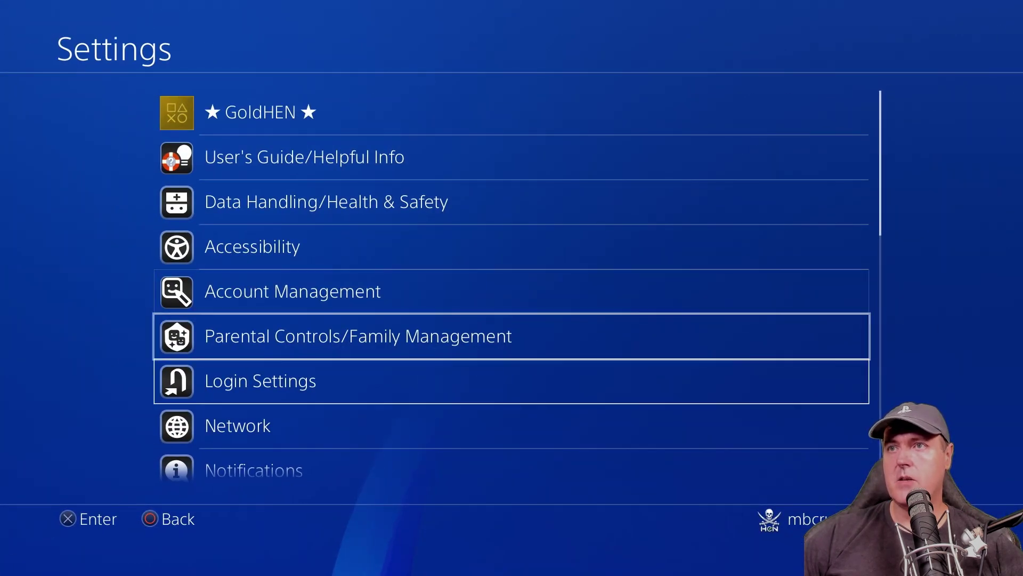
key("Up")
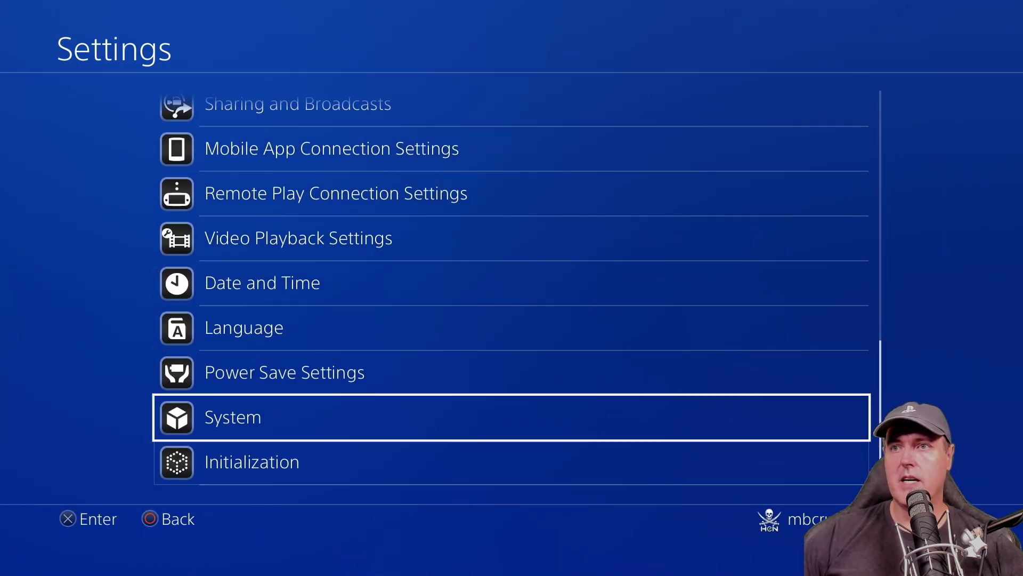
key("Down")
key("Up")
key("Down")
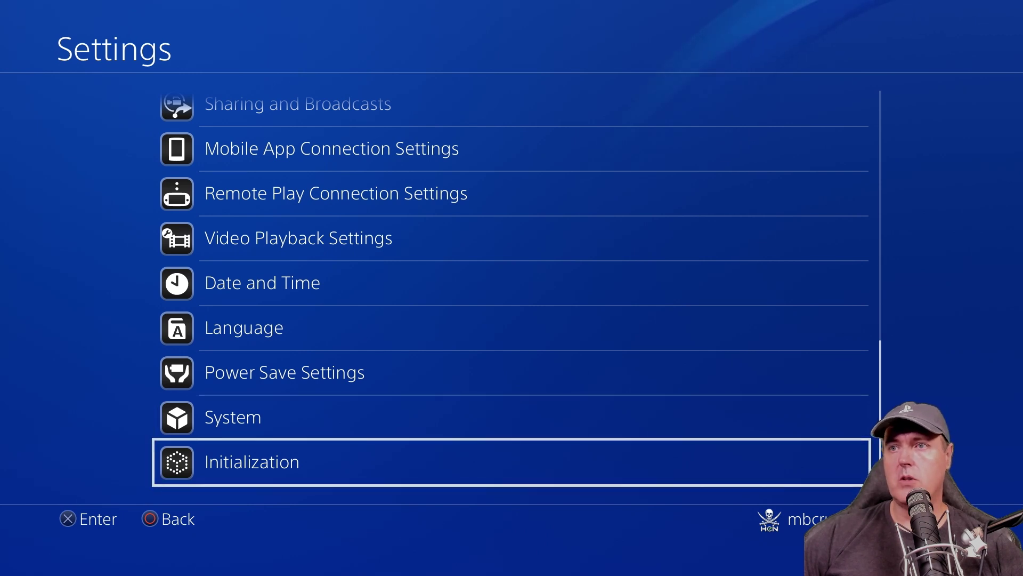
key("Up")
key("Down")
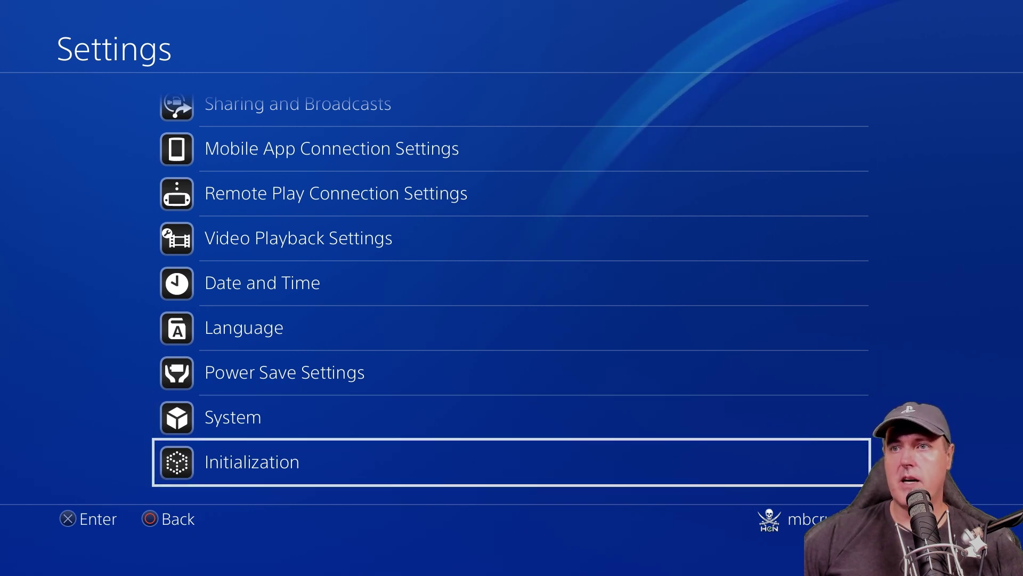
key("Up")
key("Down")
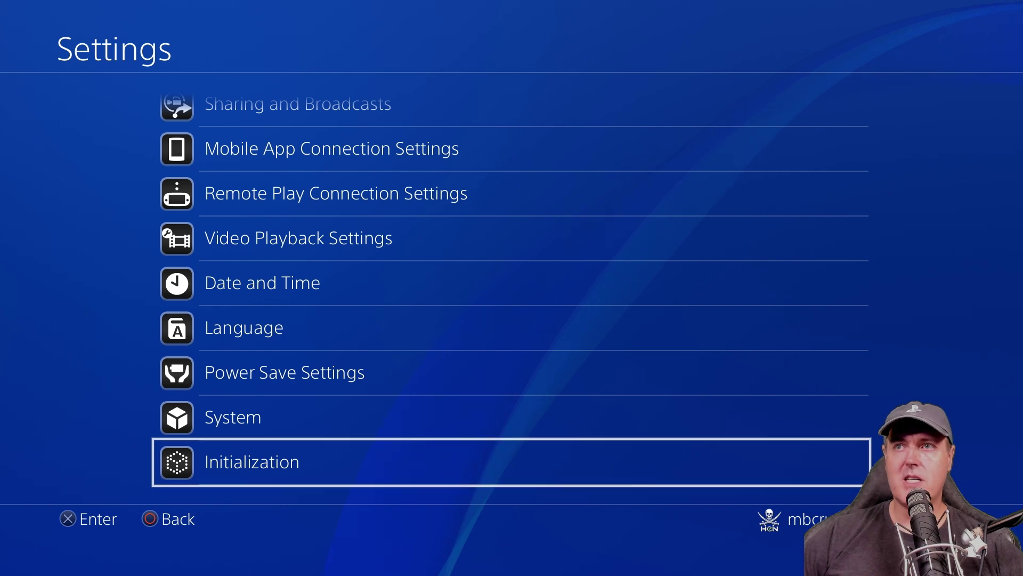
- Go back up the Settings list and open Debug Settings inside the GoldHEN section
key("Up")
key("Up")
key("Up")
key("Up")
key("Up")
key("Up")
key("Up")
key("Up")
key("Up")
key("Up")
key("Up")
key("Up")
key("Up")
key("Up")
key("Up")
key("Up")
key("Up")
key("Up")
key("Up")
key("Up")
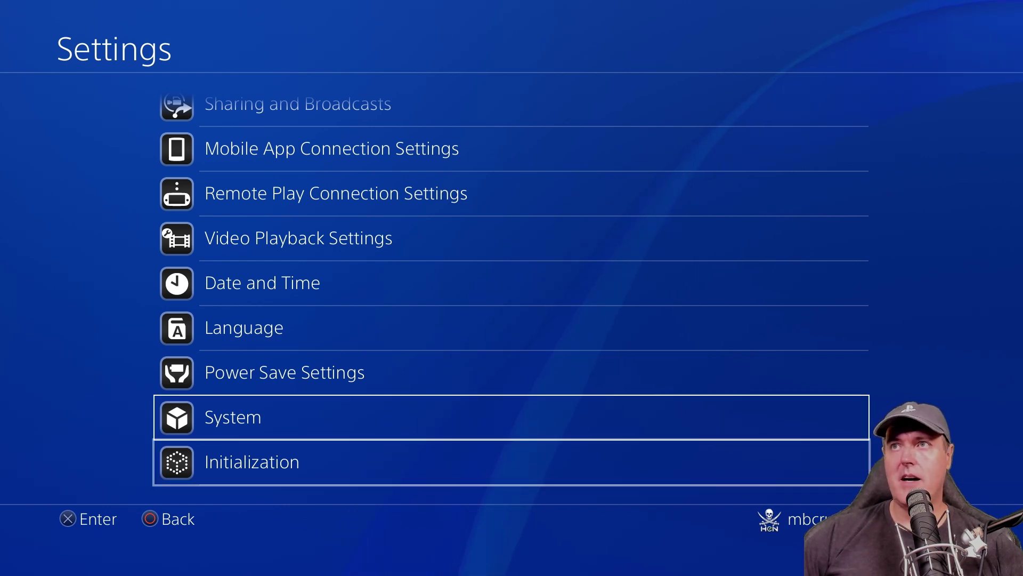
key("Up")
key("Up")
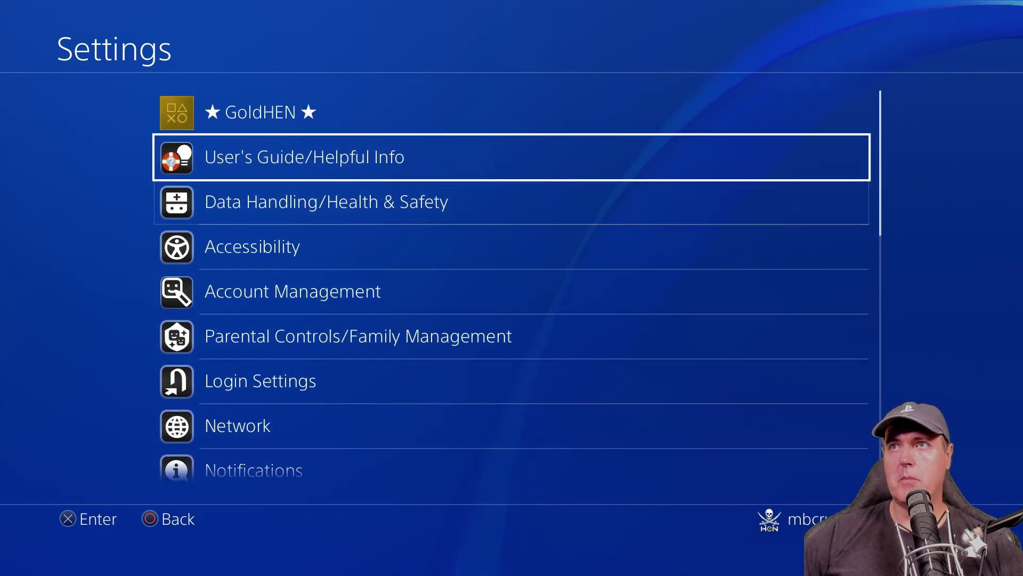
key("Return")
key("Return")
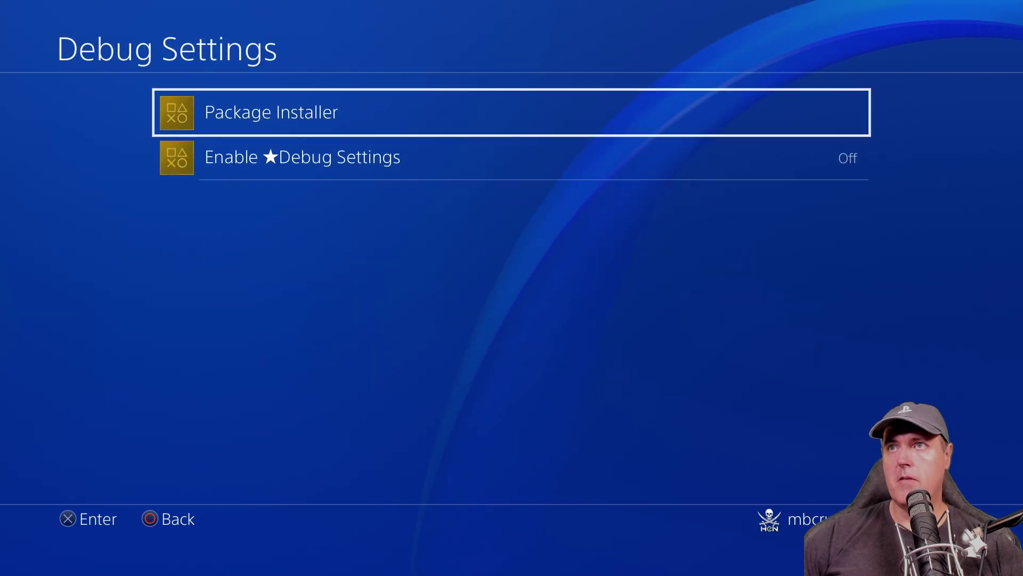
- Set Enable ★Debug Settings to Mini Menu and return to the main Settings list
key("Down")
key("Return")
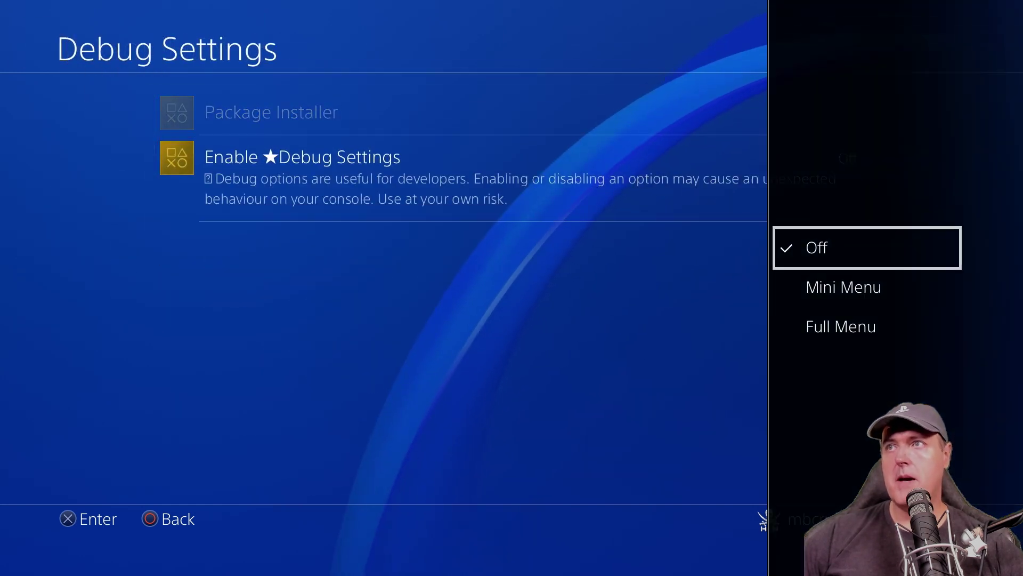
key("Down")
key("Down")
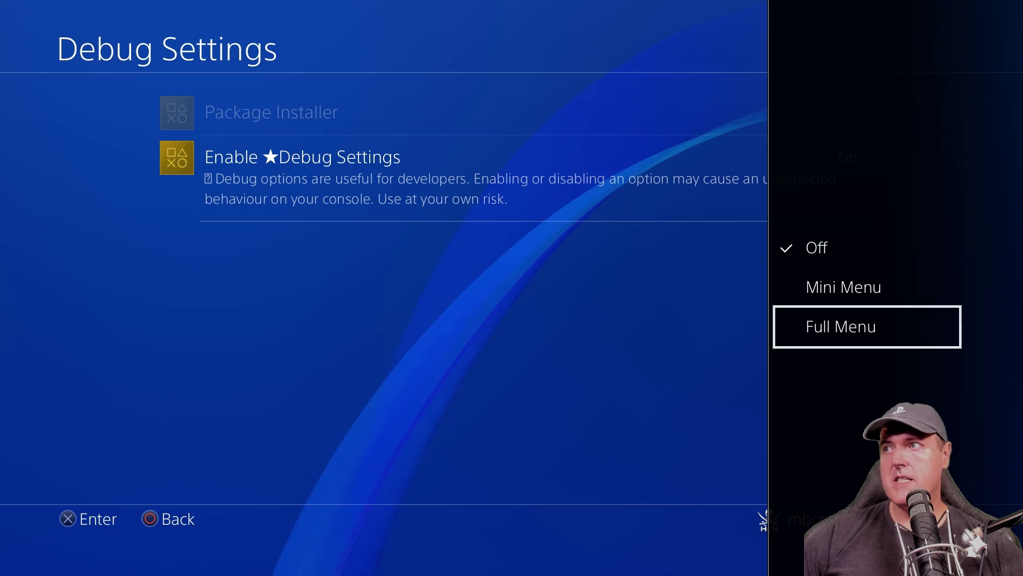
key("Up")
key("Escape")
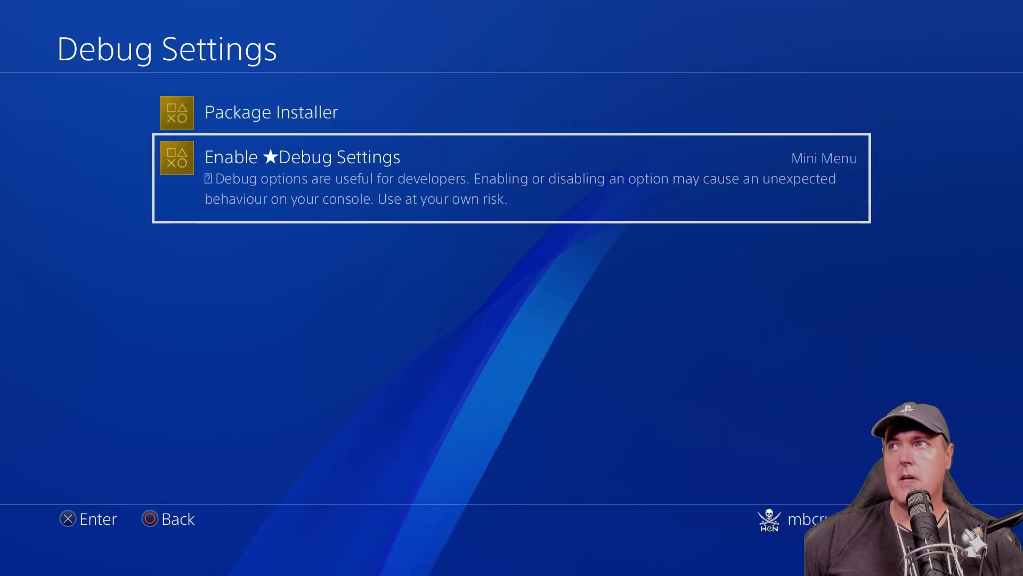
key("Escape")
key("Escape")
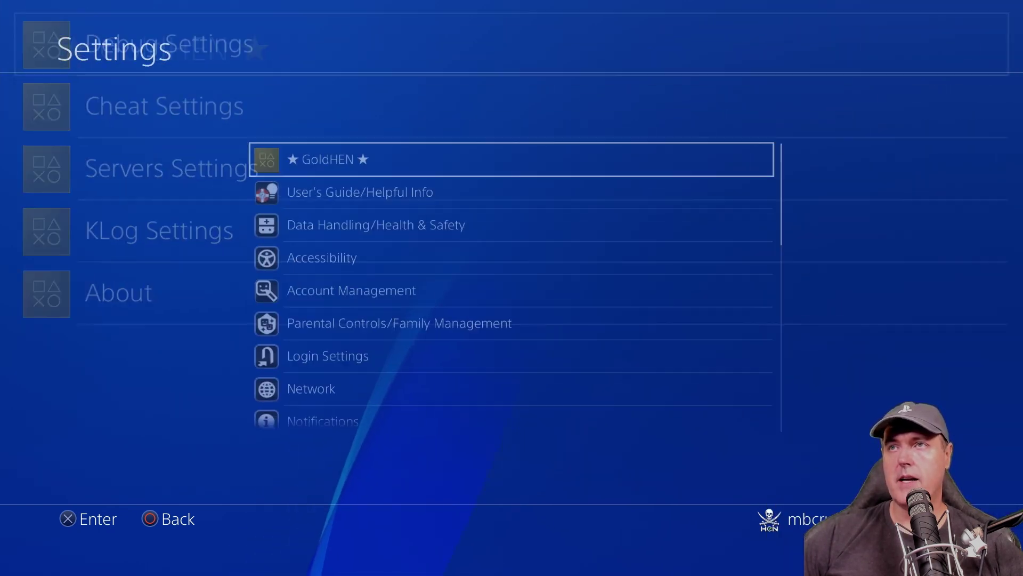
- Open the ★Debug Settings section at the end of the Settings list
key("Down")
key("Down")
key("Down")
key("Down")
key("Down")
key("Down")
key("Down")
key("Down")
key("Down")
key("Down")
key("Down")
key("Down")
key("Down")
key("Down")
key("Down")
key("Down")
key("Down")
key("Down")
key("Down")
key("Down")
key("Down")
key("Down")
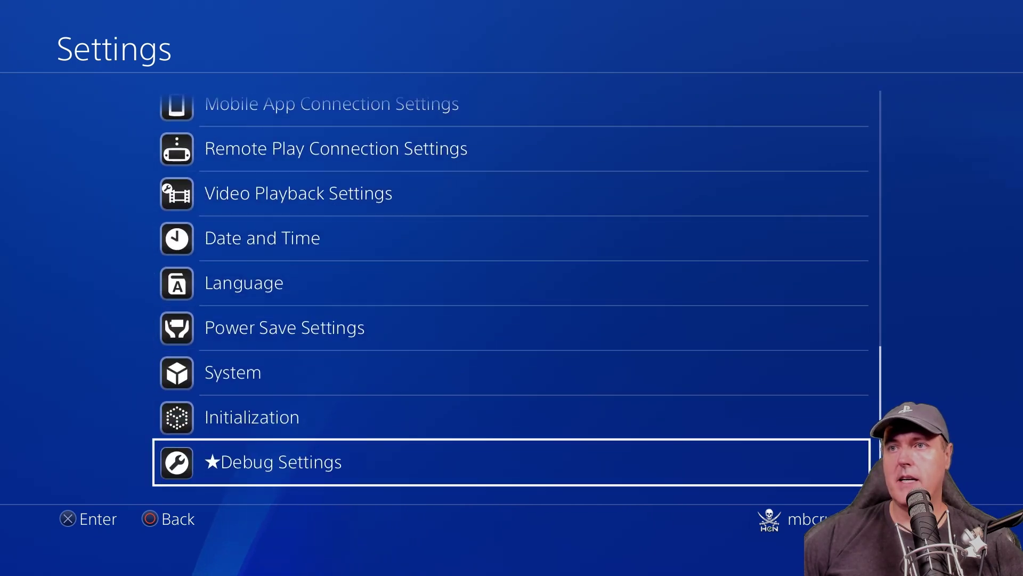
key("Return")
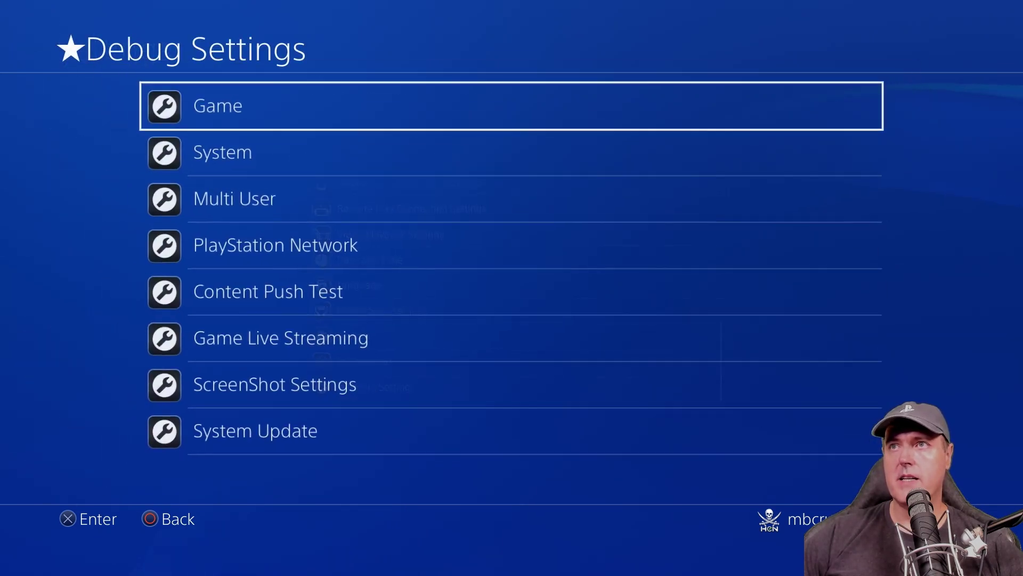
- Examine the entries of the ★Debug Settings mini menu from Game through System Update and back
key("Down")
key("Down")
key("Down")
key("Down")
key("Down")
key("Down")
key("Down")
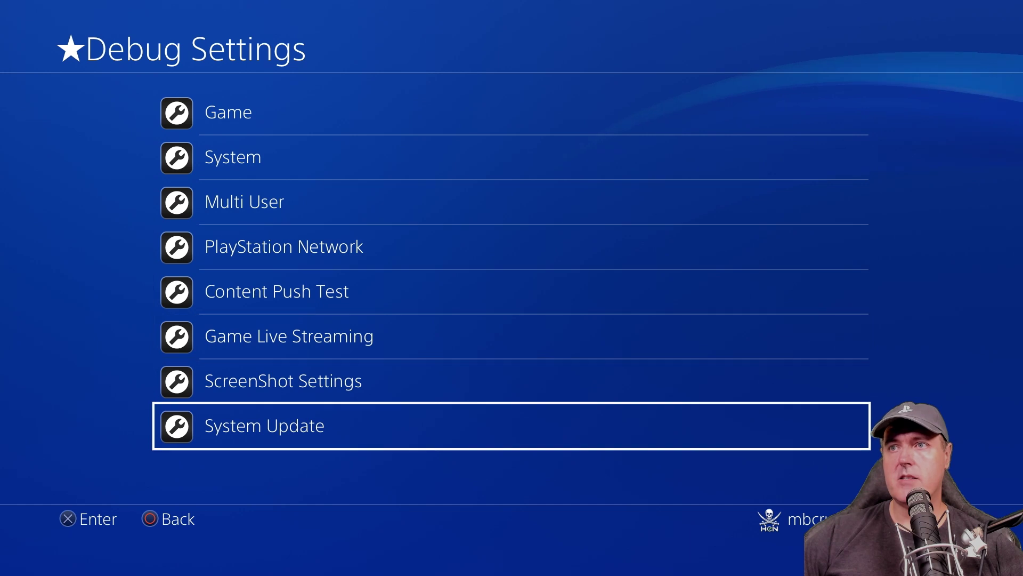
key("Up")
key("Up")
key("Up")
key("Up")
key("Up")
key("Up")
key("Up")
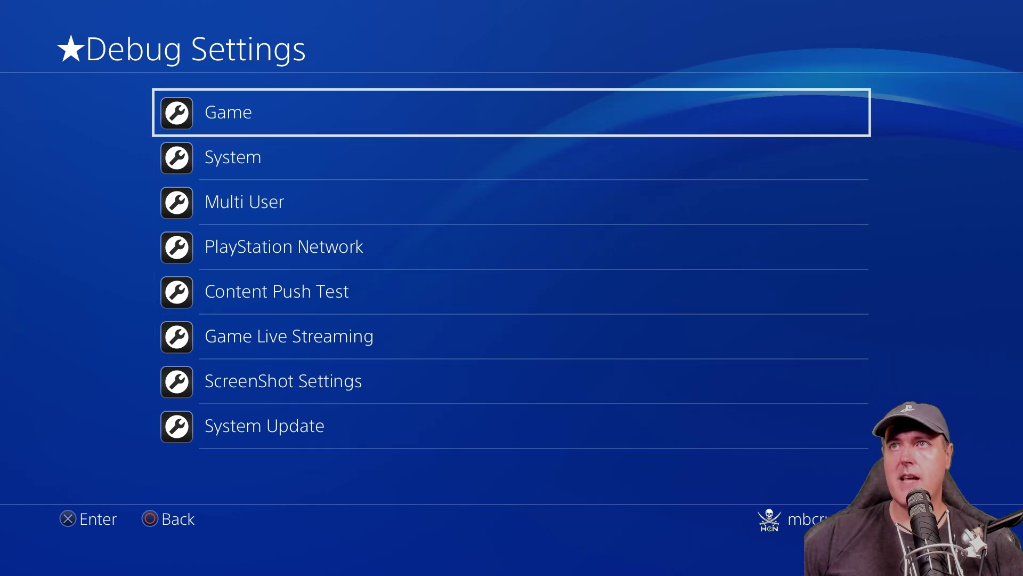
- Check the contents of the Game and System categories in ★Debug Settings
key("Return")
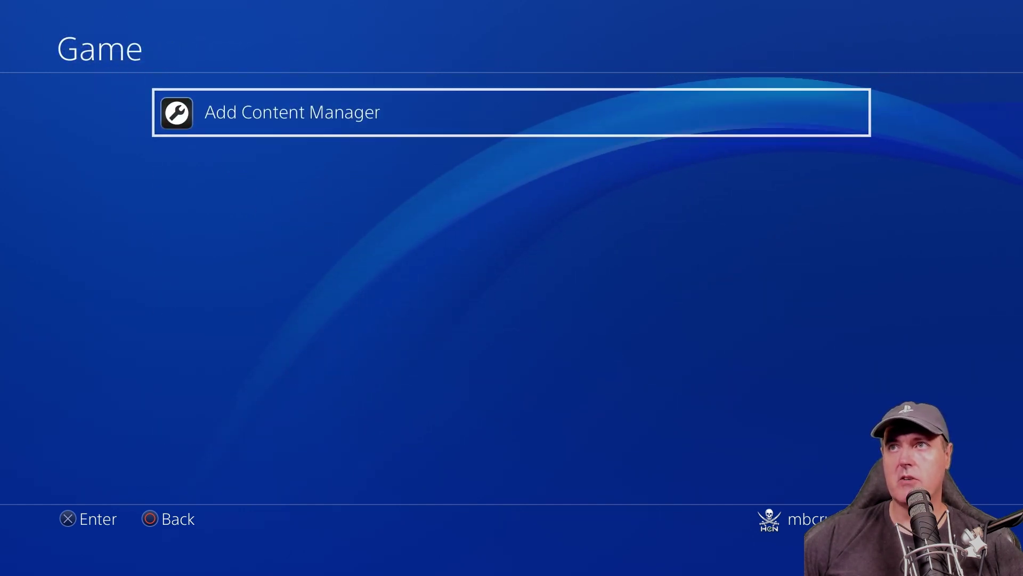
key("Escape")
key("Down")
key("Return")
key("Escape")
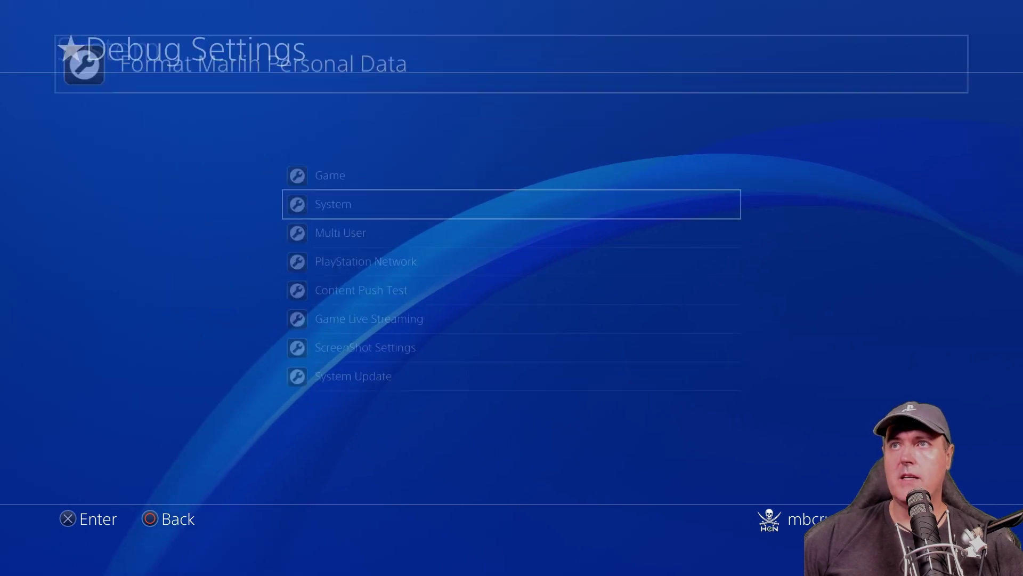
key("Up")
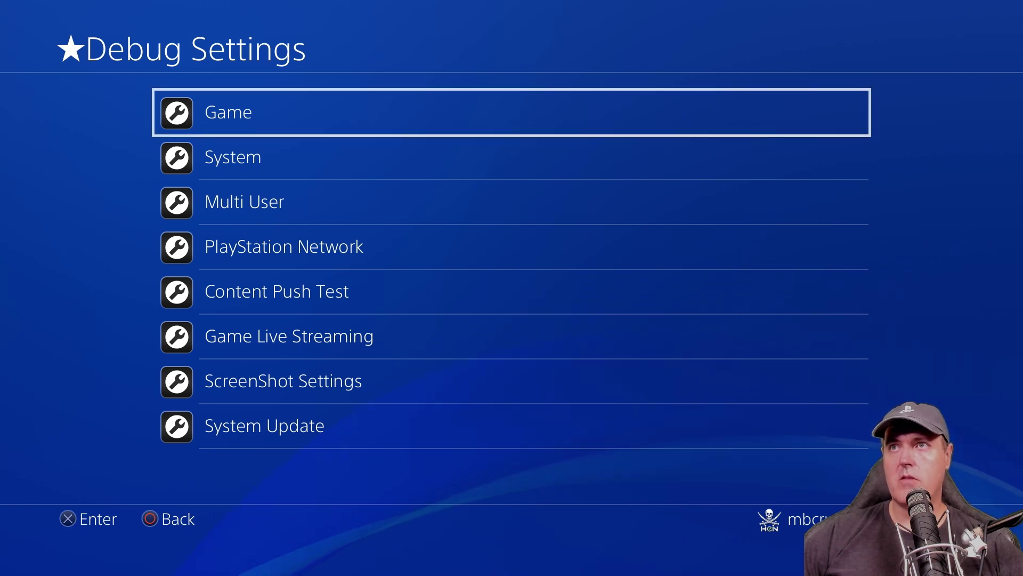
- Look through the remaining ★Debug Settings categories down to System Update and return to the Settings list
key("Down")
key("Down")
key("Down")
key("Down")
key("Down")
key("Down")
key("Down")
key("Escape")
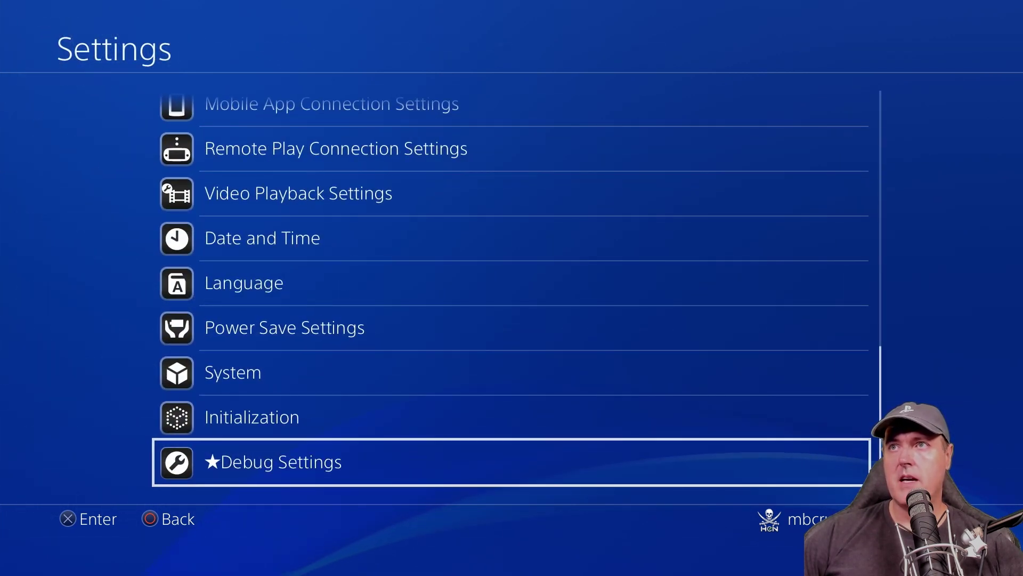
- In the Debug Settings of the GoldHEN section, set Enable ★Debug Settings to Full Menu and return to the Settings list
key("Up")
key("Up")
key("Up")
key("Up")
key("Up")
key("Up")
key("Up")
key("Up")
key("Up")
key("Up")
key("Up")
key("Up")
key("Up")
key("Up")
key("Up")
key("Up")
key("Up")
key("Up")
key("Up")
key("Up")
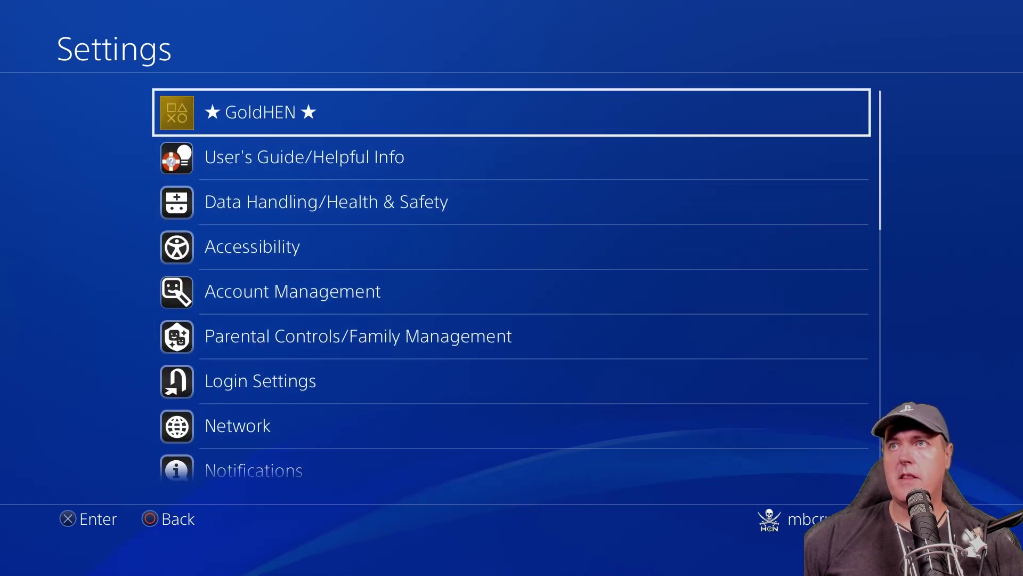
key("Return")
key("Return")
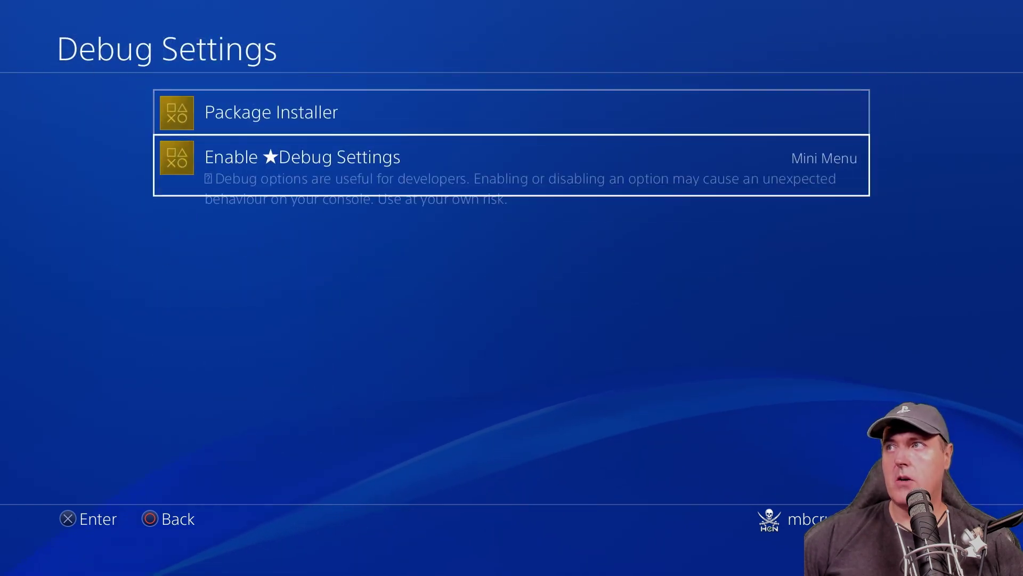
key("Return")
key("Down")
key("Return")
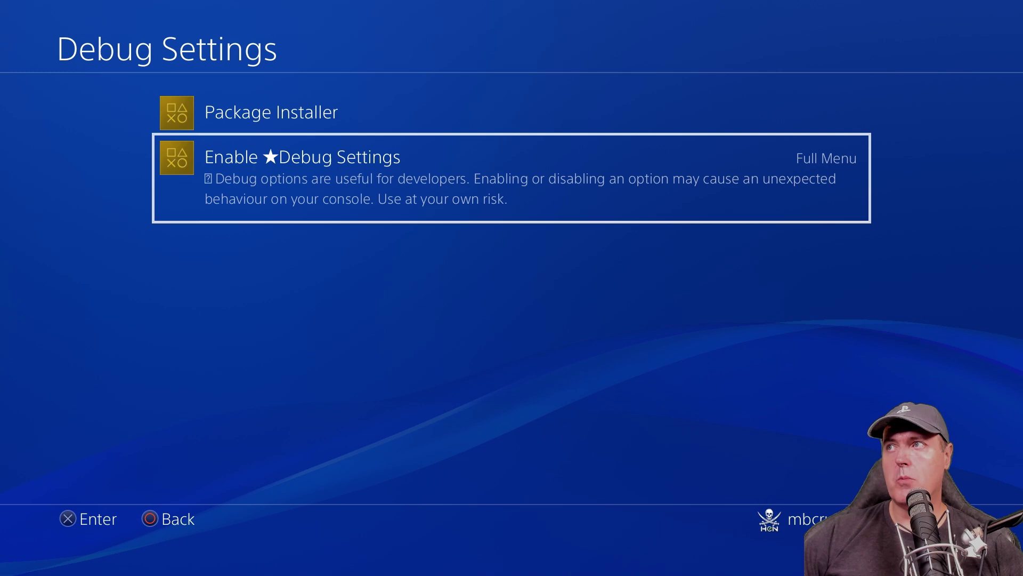
key("Escape")
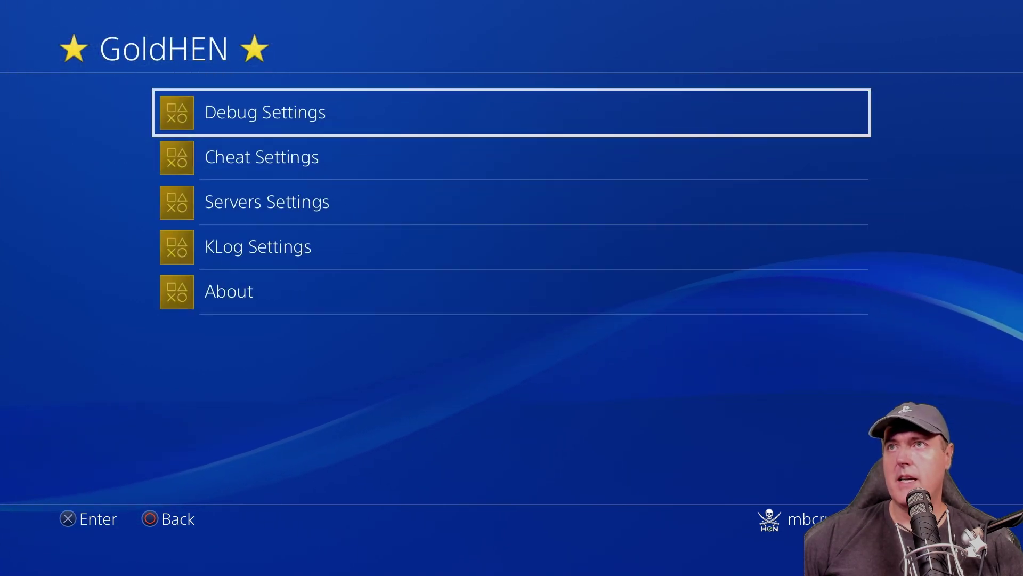
key("Escape")
- Reopen ★Debug Settings at the end of the Settings list with the full menu enabled
key("Down")
key("Down")
key("Down")
key("Down")
key("Down")
key("Down")
key("Down")
key("Down")
key("Down")
key("Down")
key("Down")
key("Down")
key("Down")
key("Down")
key("Down")
key("Down")
key("Down")
key("Down")
key("Down")
key("Down")
key("Down")
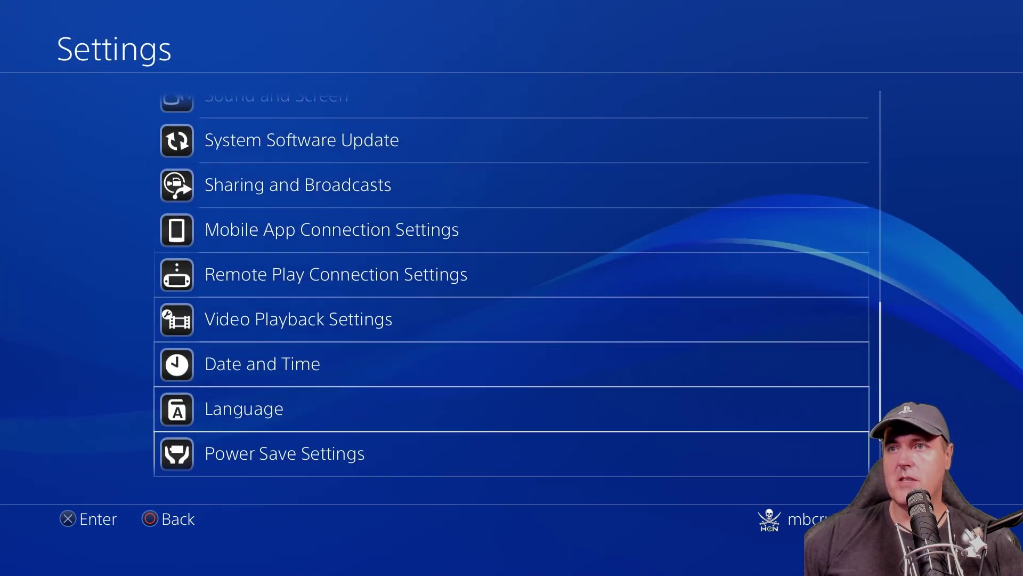
key("Return")
- Examine the full ★Debug Settings menu down to its last entries, and go back to the Settings list
key("Down")
key("Down")
key("Down")
key("Down")
key("Down")
key("Down")
key("Down")
key("Down")
key("Down")
key("Down")
key("Down")
key("Down")
key("Down")
key("Down")
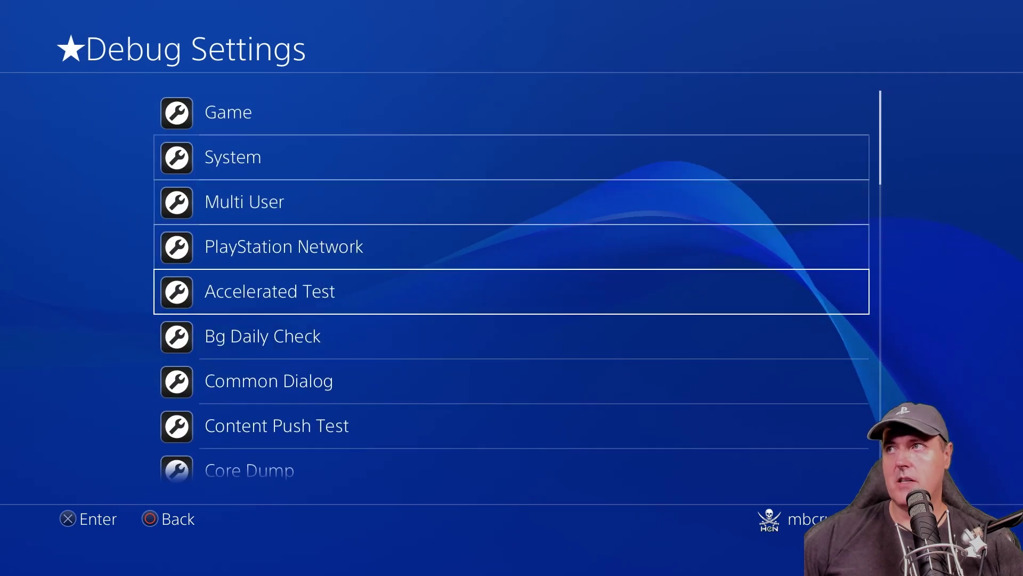
key("Down")
key("Down")
key("Down")
key("Down")
key("Down")
key("Down")
key("Down")
key("Down")
key("Down")
key("Down")
key("Down")
key("Down")
key("Down")
key("Down")
key("Down")
key("Down")
key("Down")
key("Down")
key("Down")
key("Down")
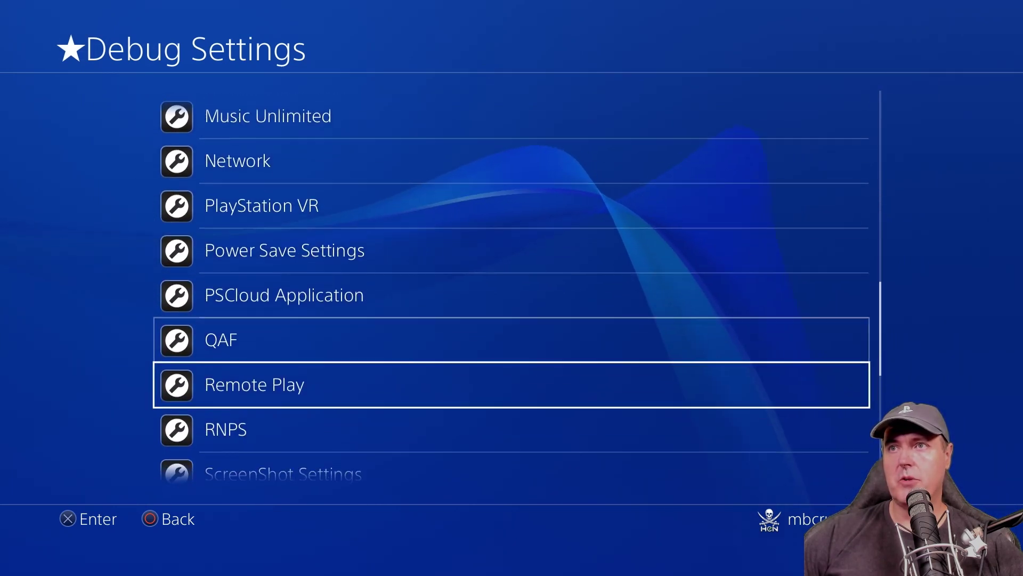
key("Up")
key("Up")
key("Up")
key("Up")
key("Up")
key("Up")
key("Up")
key("Up")
key("Up")
key("Up")
key("Up")
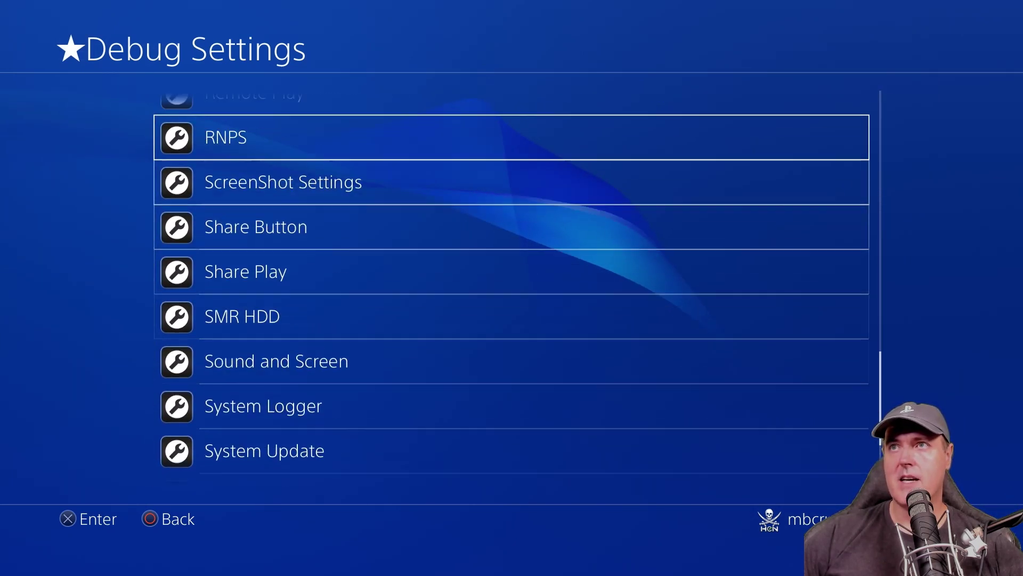
key("Escape")
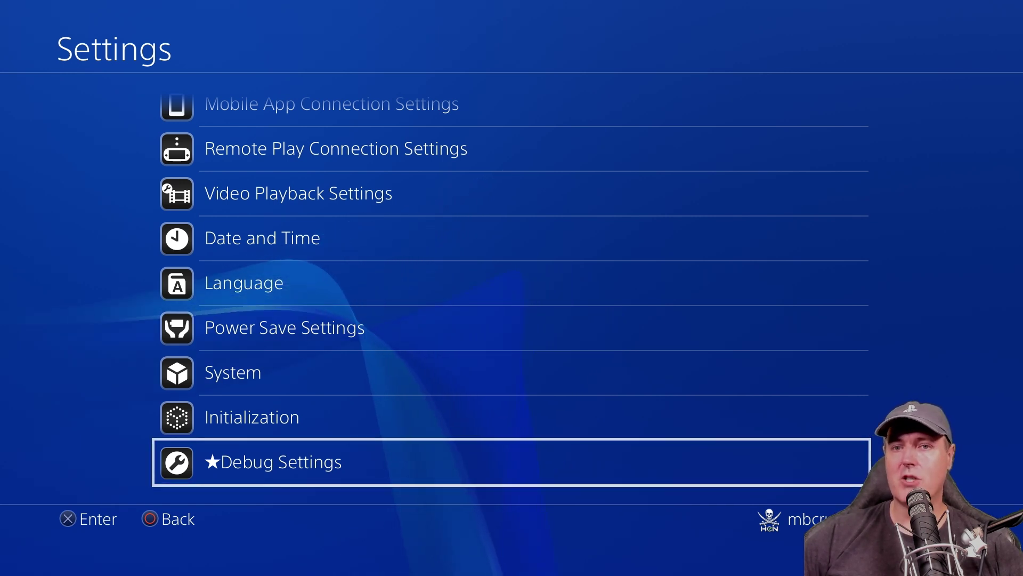
- Go back up to the GoldHEN section at the start of the Settings list and open its Cheat Settings
key("Up")
key("Up")
key("Up")
key("Up")
key("Up")
key("Up")
key("Up")
key("Up")
key("Up")
key("Up")
key("Up")
key("Up")
key("Up")
key("Up")
key("Up")
key("Up")
key("Up")
key("Up")
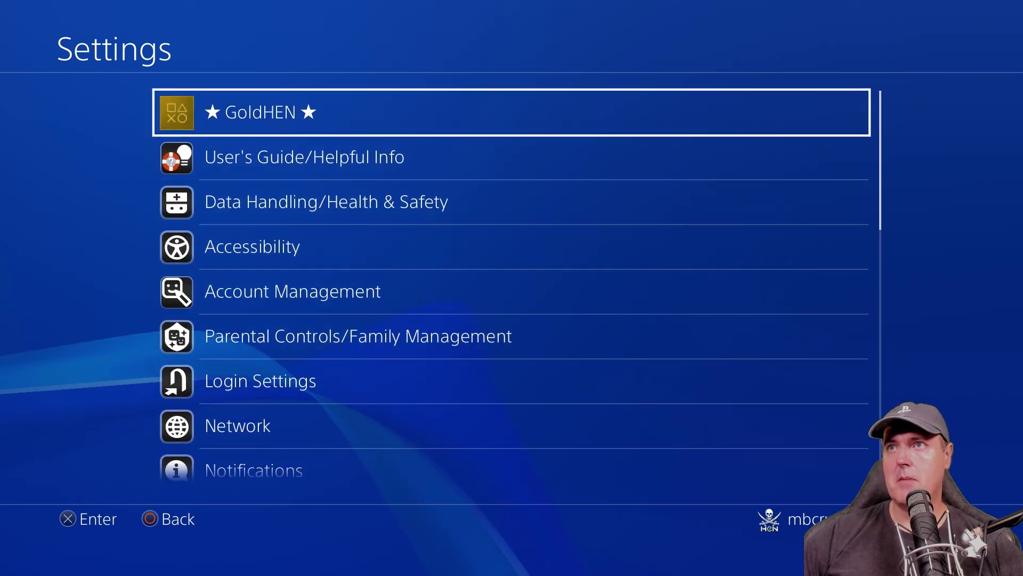
key("Return")
key("Down")
key("Return")
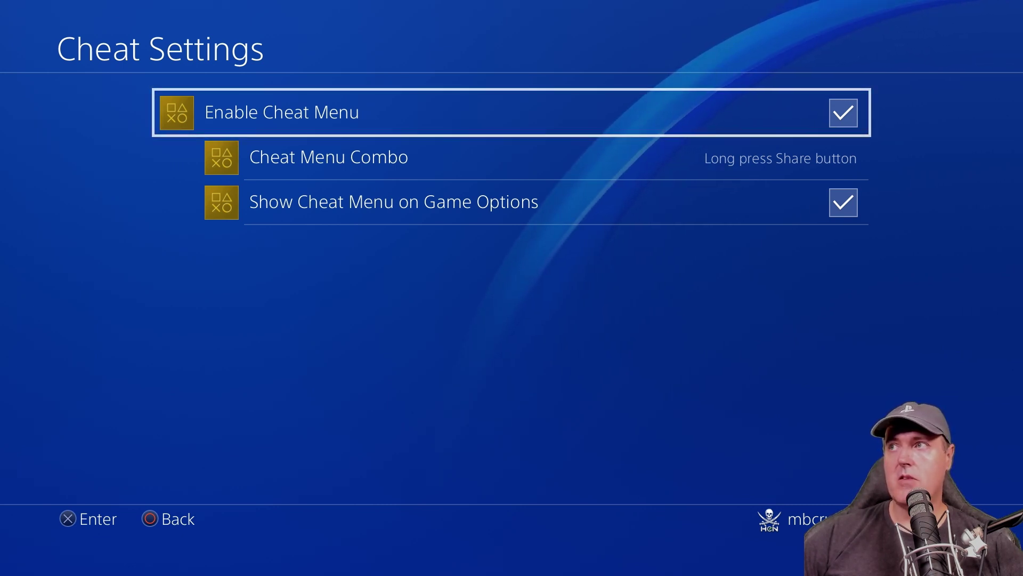
- Look at the choices available for Cheat Menu Combo and close the list without picking a different one
key("Down")
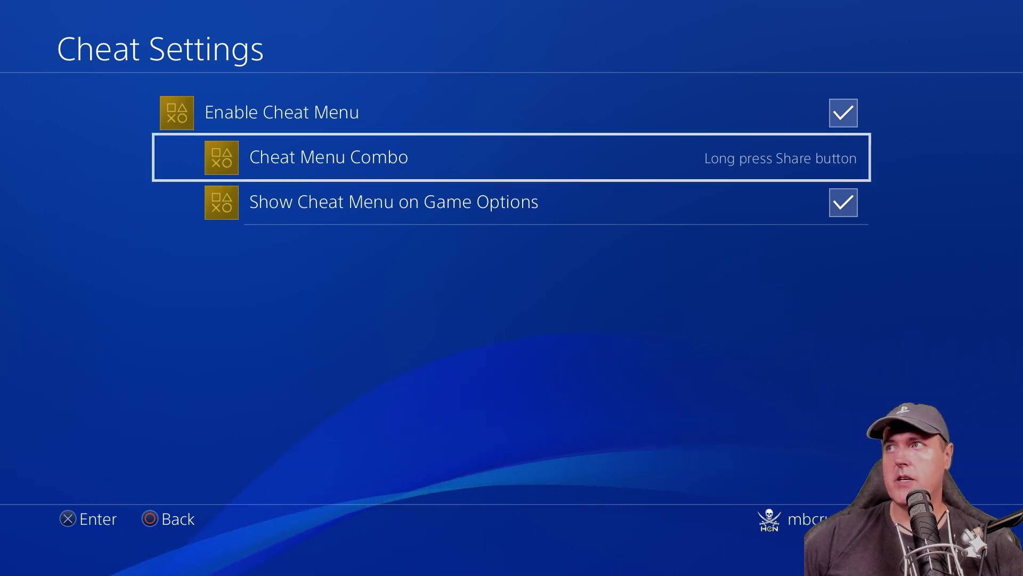
key("Return")
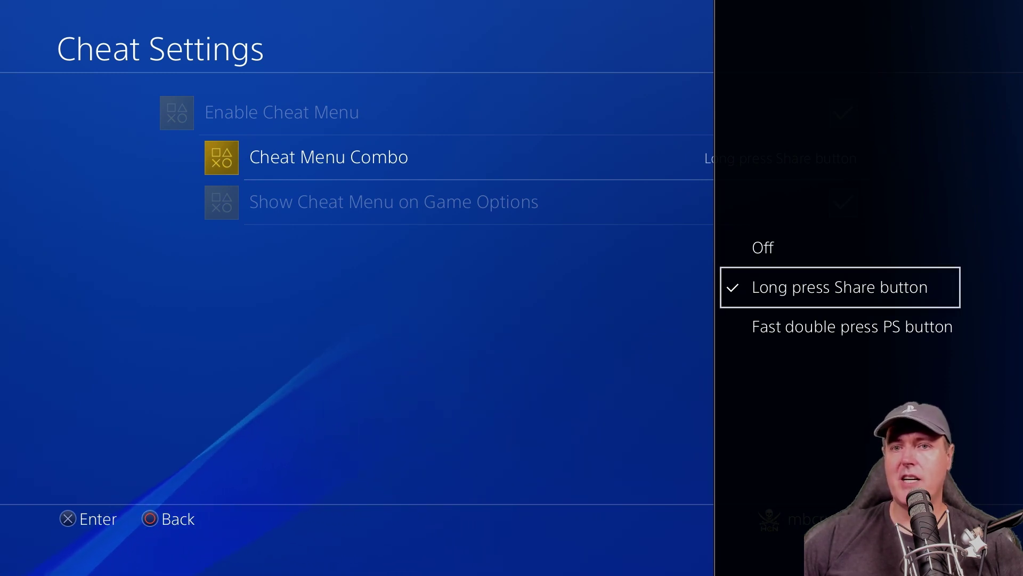
key("Down")
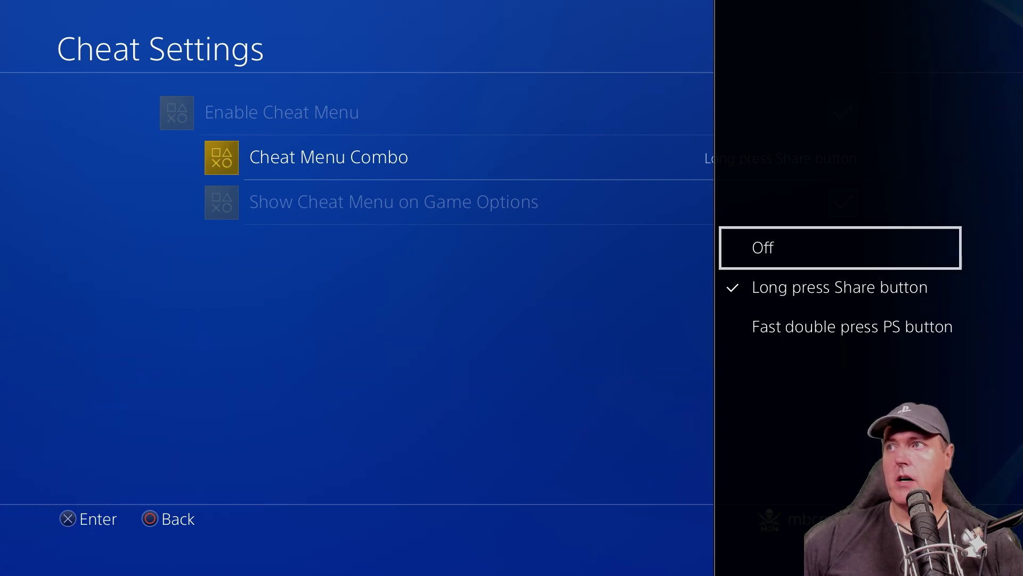
key("Escape")
key("Down")
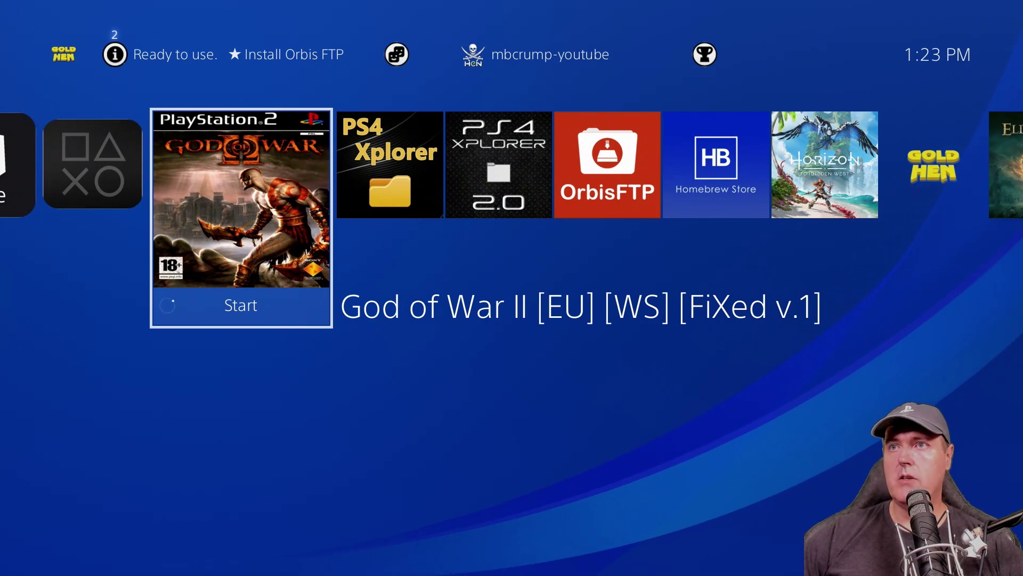
- Check the game options of God of War II for the GoldHEN Cheat Menu entry and close them
key("Return")
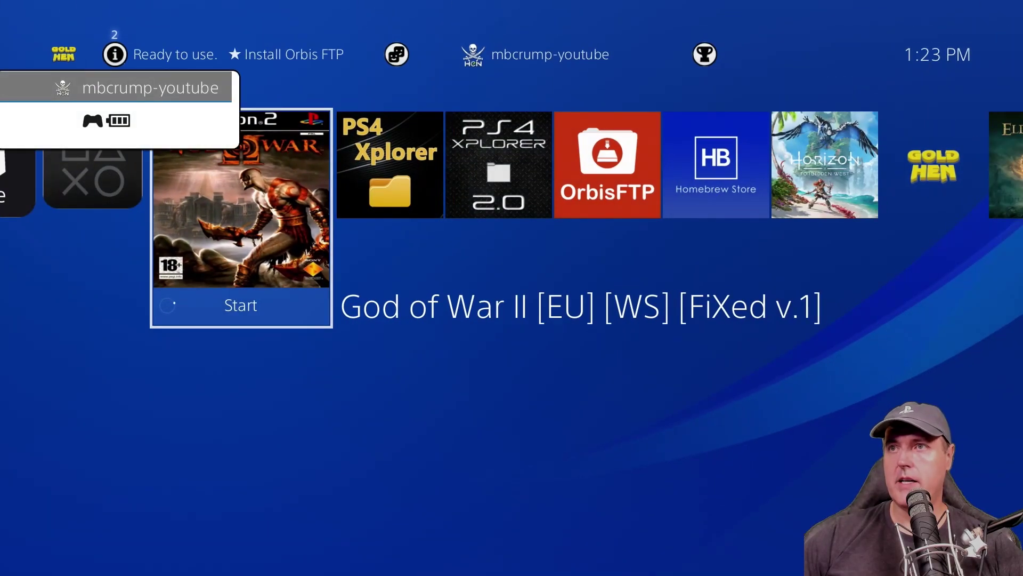
key("Menu")
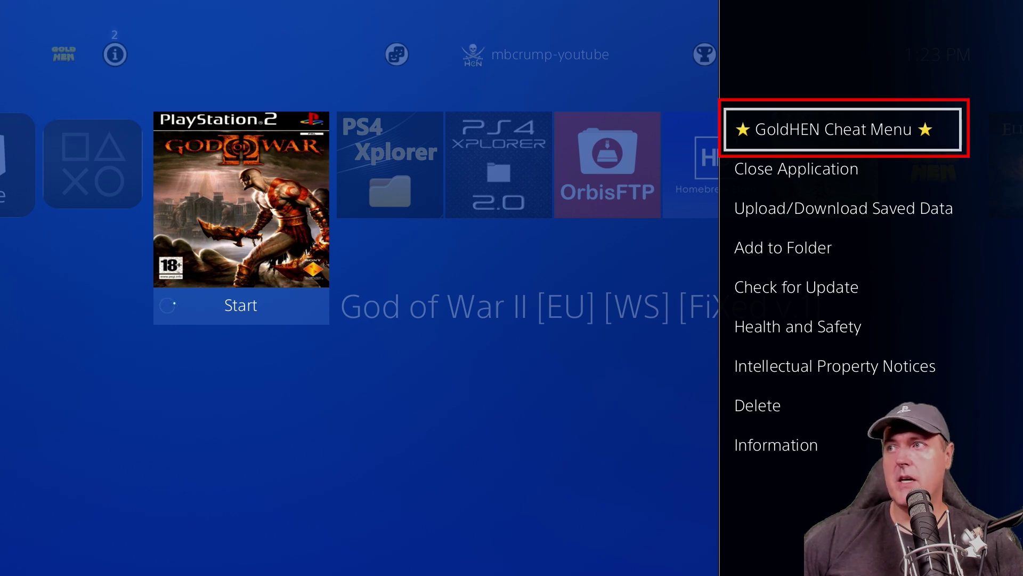
key("Escape")
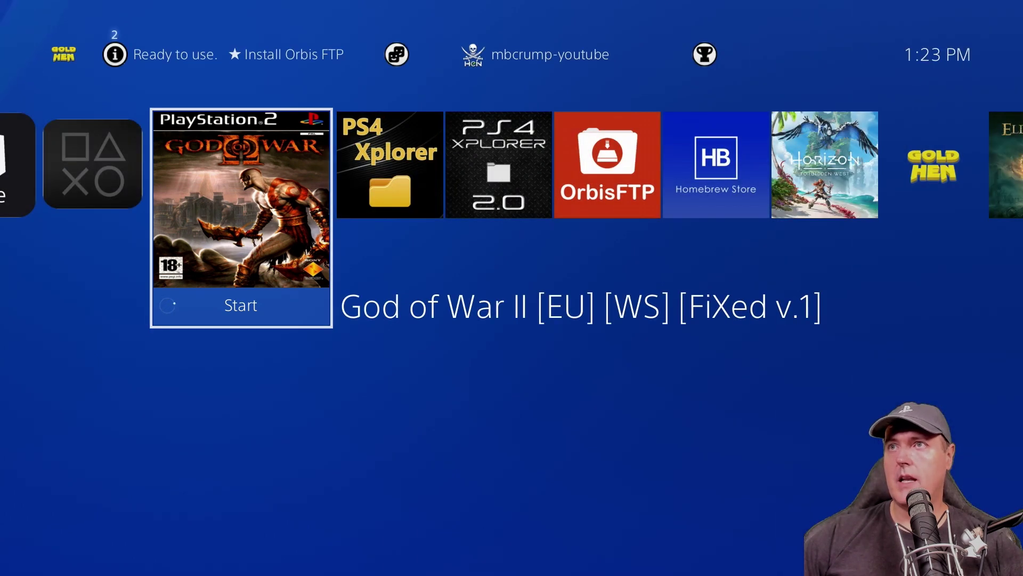
- Turn off Enable Cheat Menu in the Cheat Settings of the GoldHEN section
key("Up")
key("Right")
key("Return")
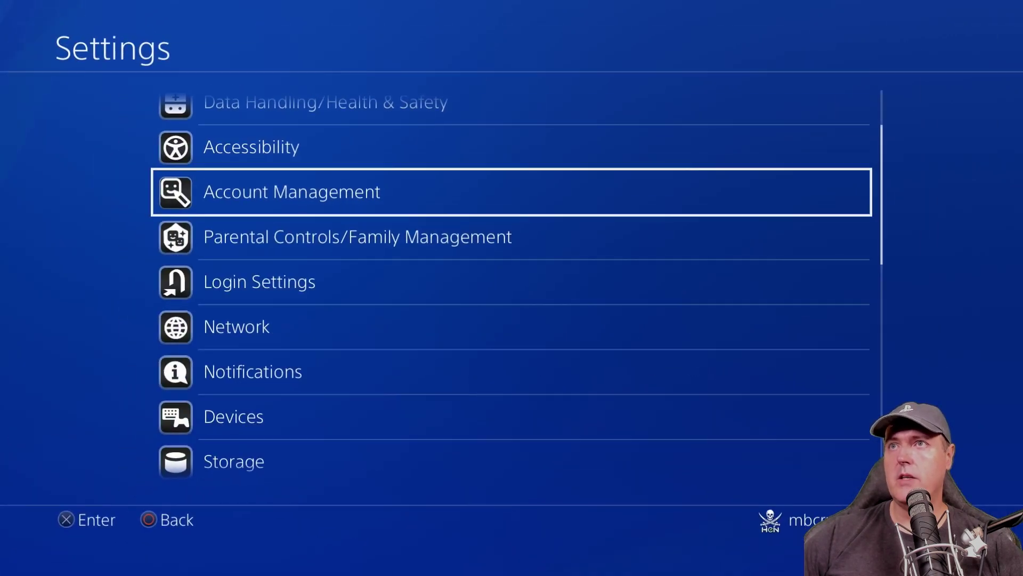
key("Up")
key("Up")
key("Up")
key("Up")
key("Return")
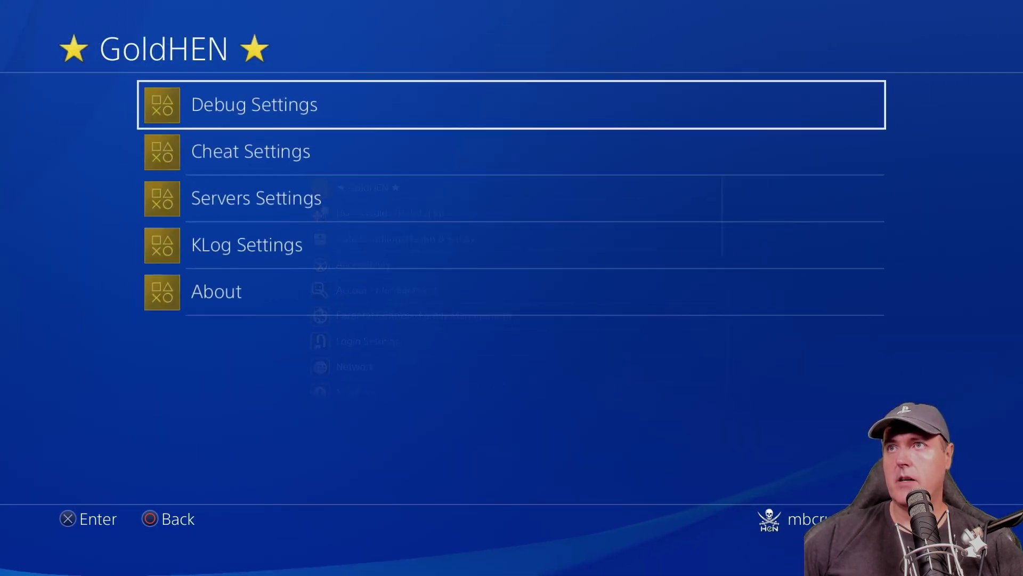
key("Down")
key("Return")
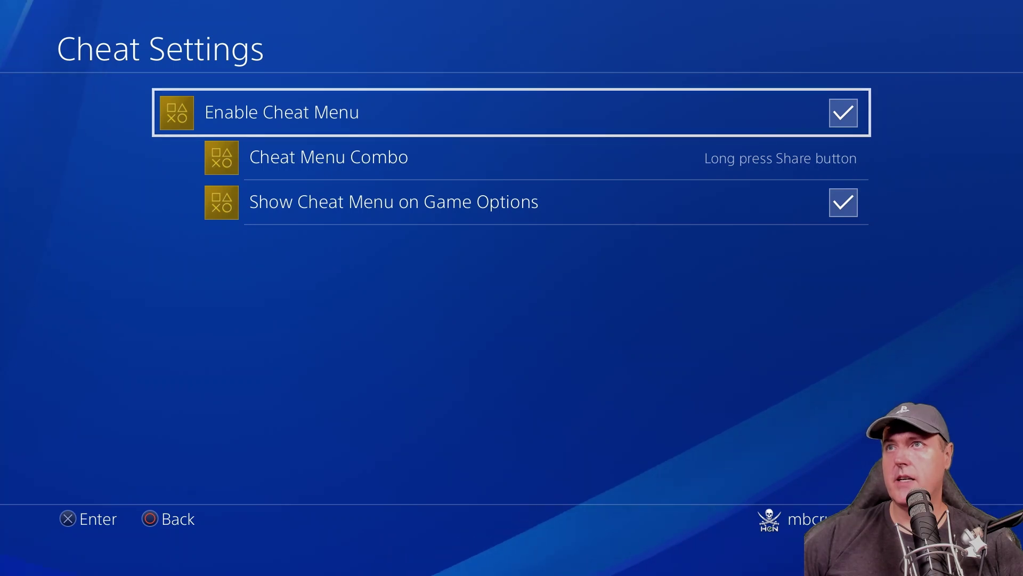
key("Return")
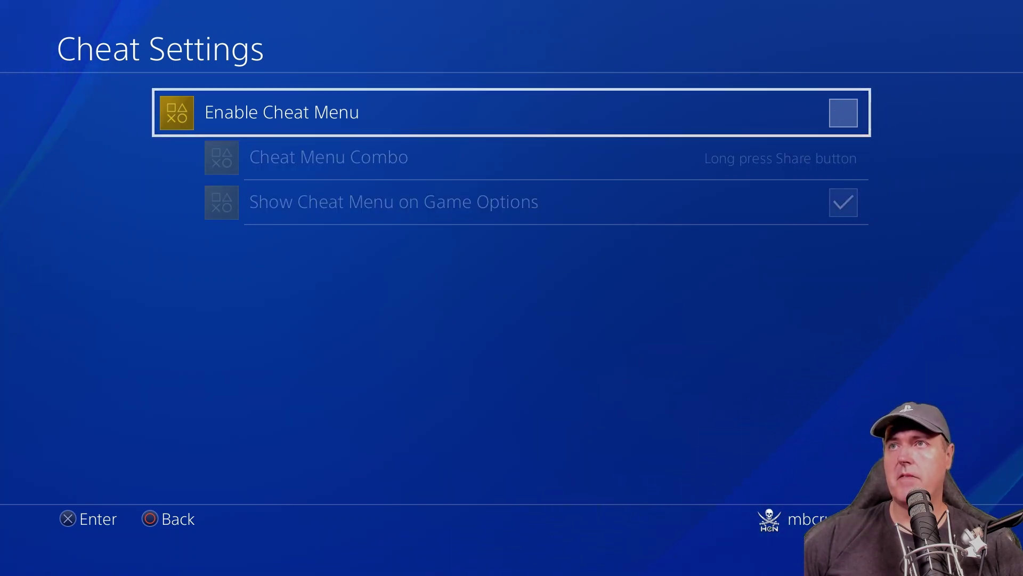
- Return to the home screen and check the game options of God of War II with the cheat menu disabled
key("Escape")
key("Escape")
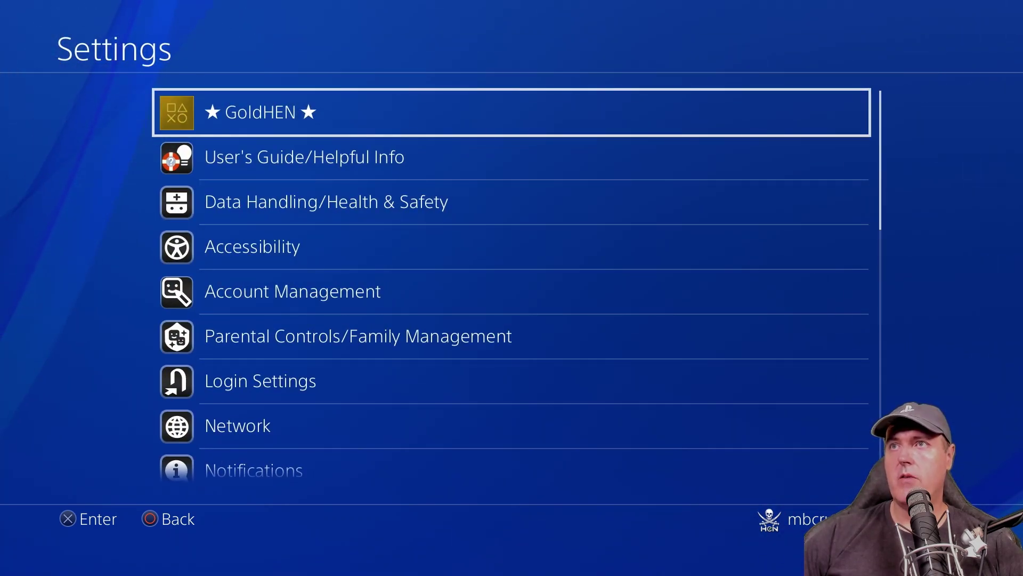
key("Escape")
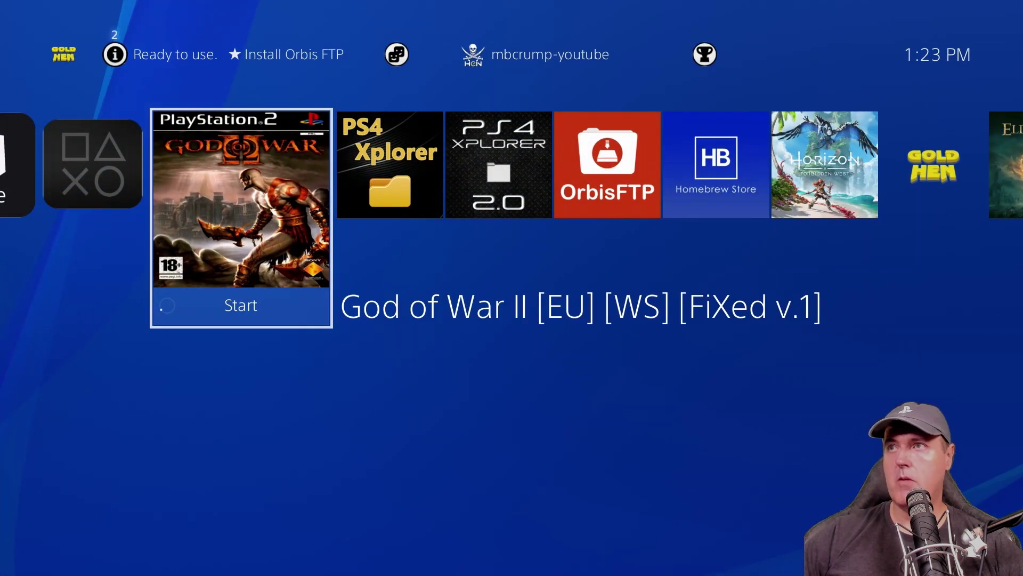
key("F2")
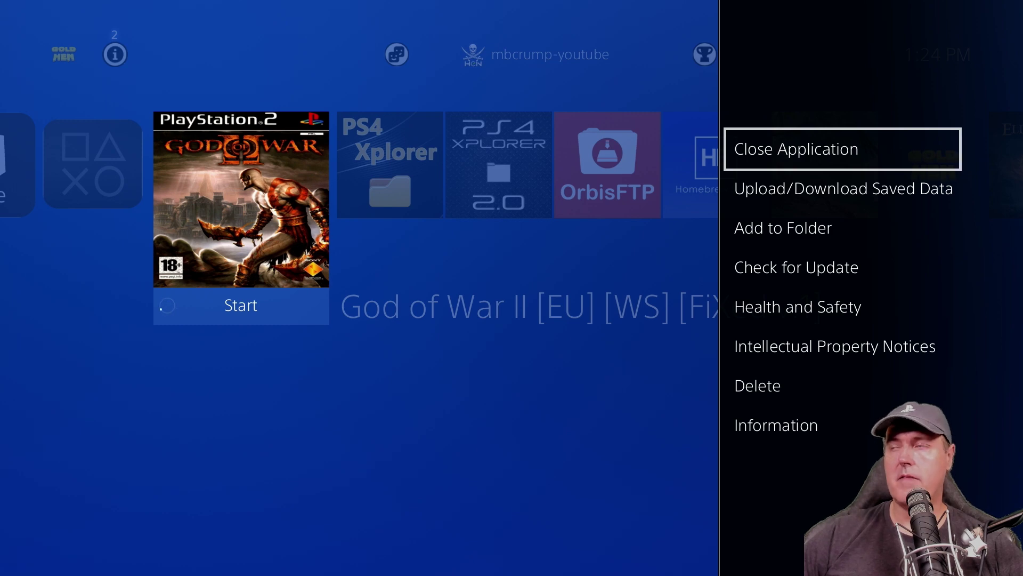
key("Escape")
- Turn Enable Cheat Menu back on in the Cheat Settings of the GoldHEN section
key("Up")
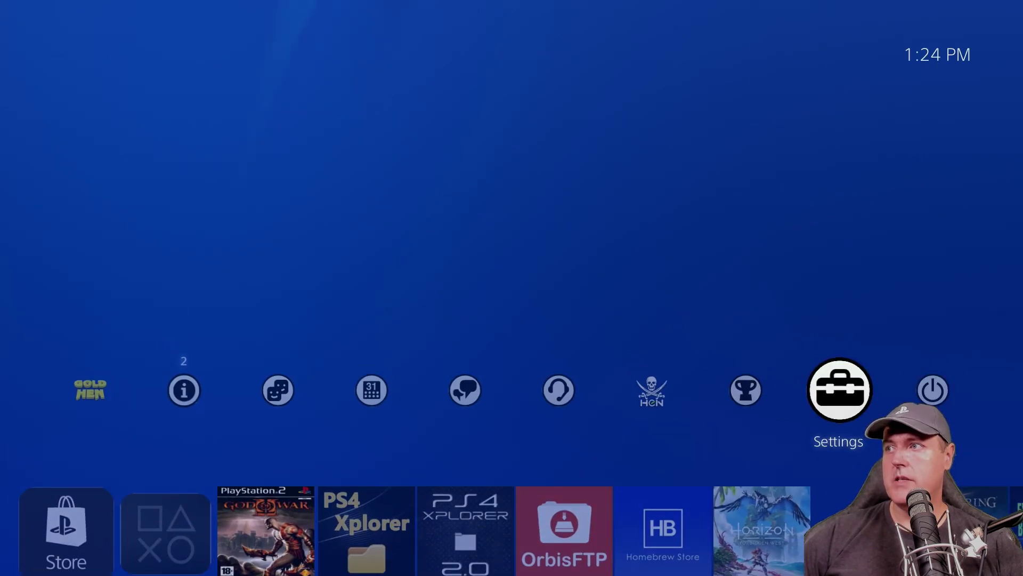
key("Return")
key("Up")
key("Up")
key("Up")
key("Up")
key("Return")
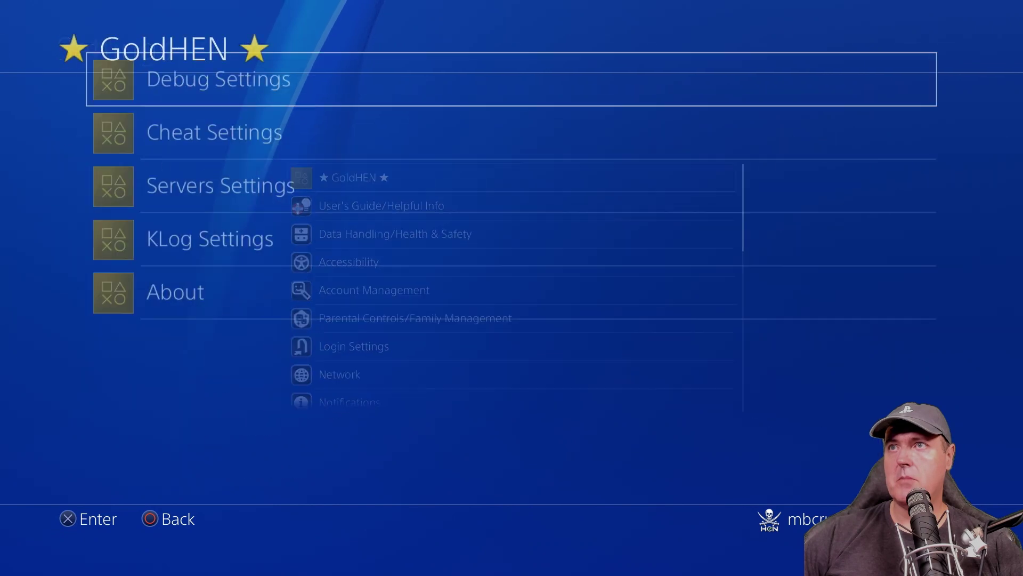
key("Down")
key("Return")
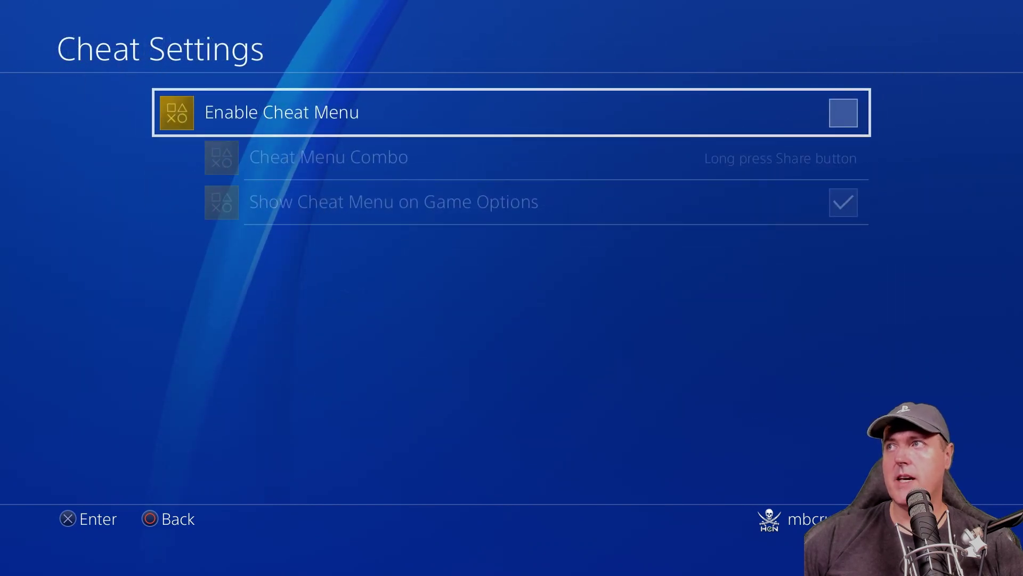
key("Return")
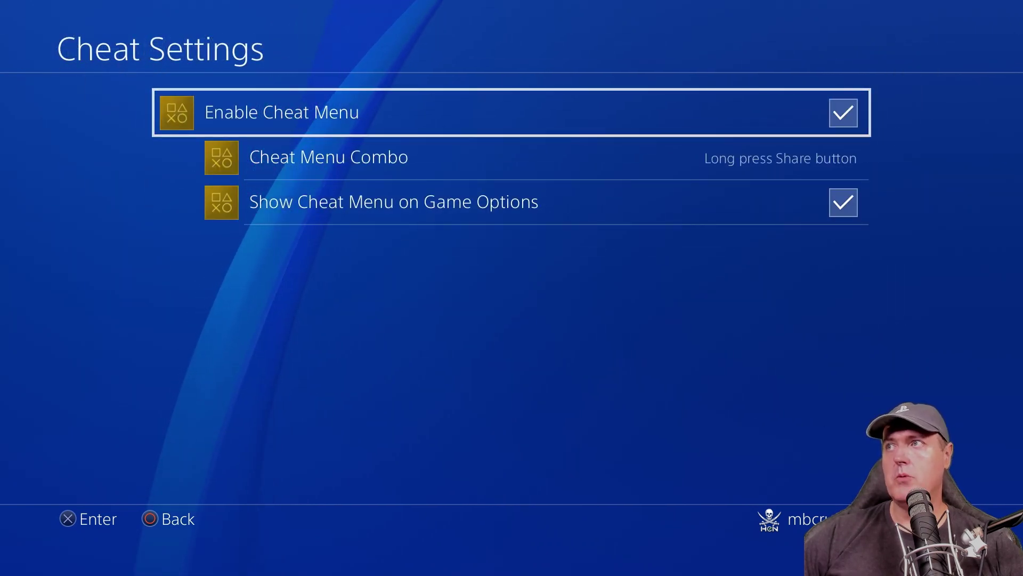
- Look over Cheat Menu Combo and Show Cheat Menu on Game Options, and return to the GoldHEN section
key("Down")
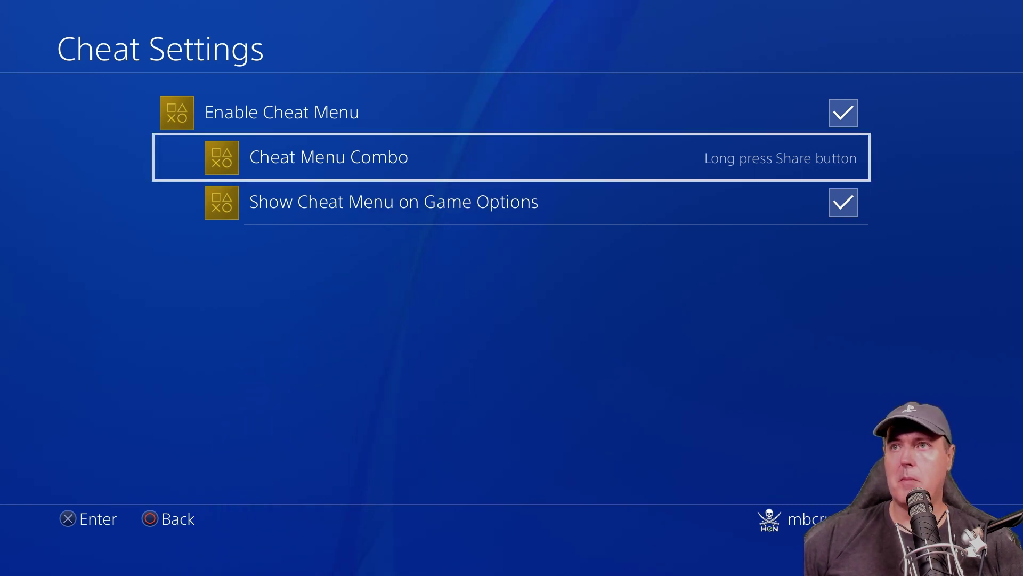
key("Down")
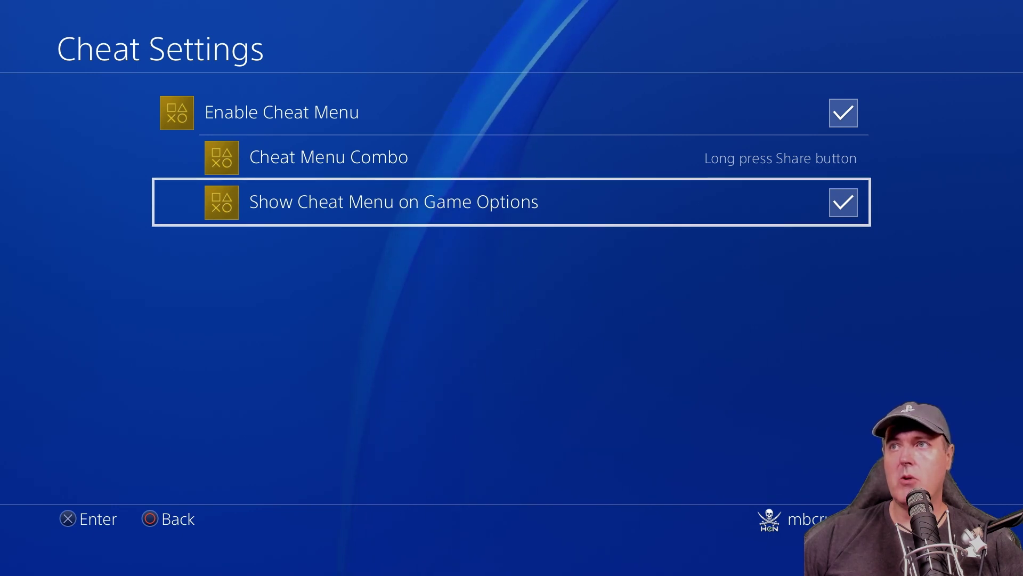
key("Up")
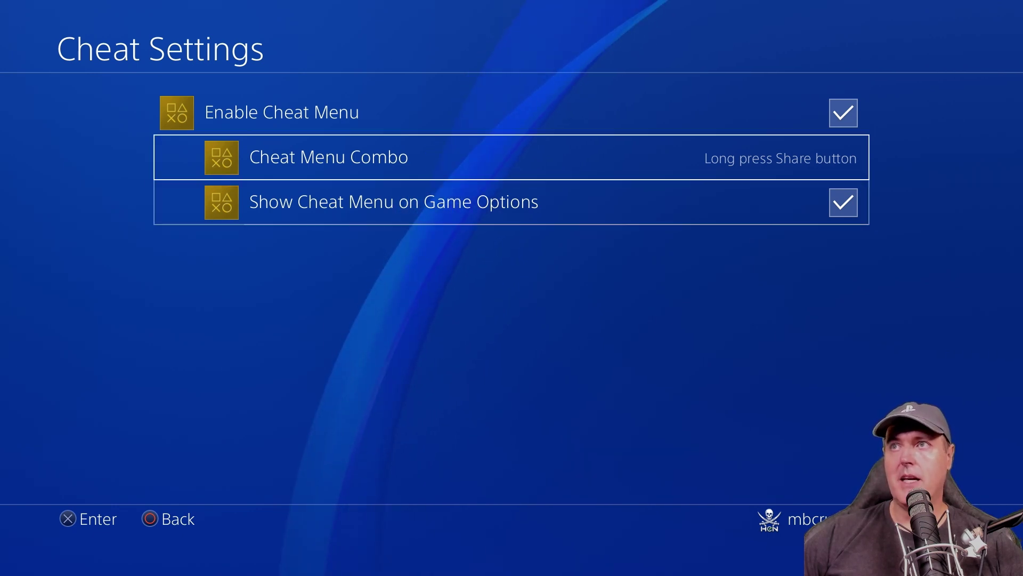
key("Down")
key("Up")
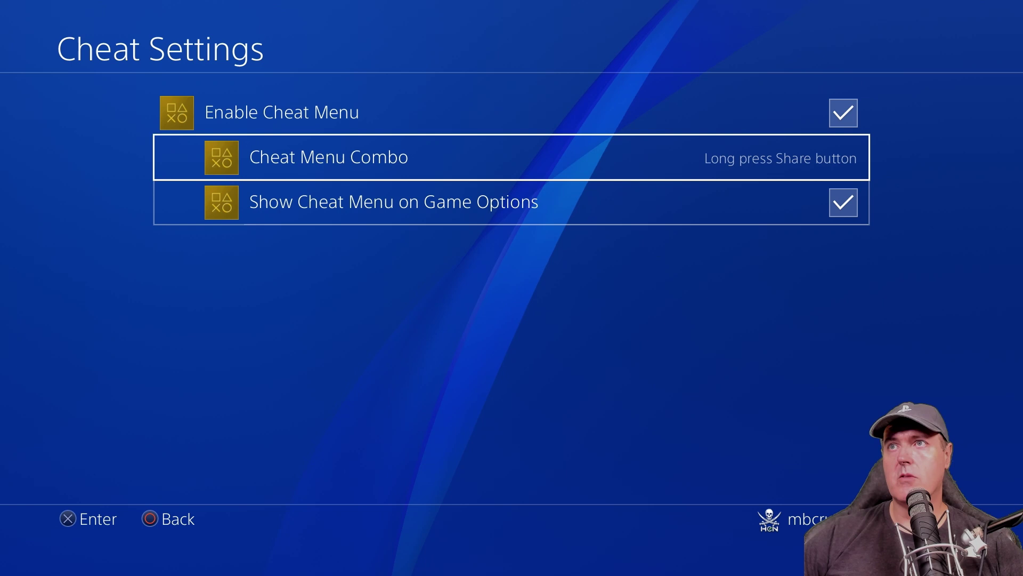
key("Up")
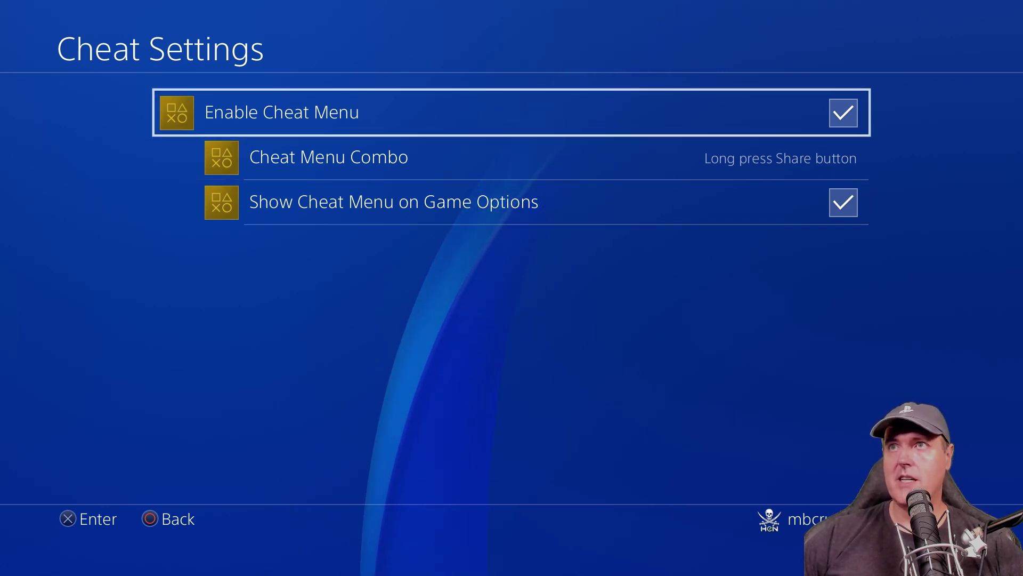
key("Escape")
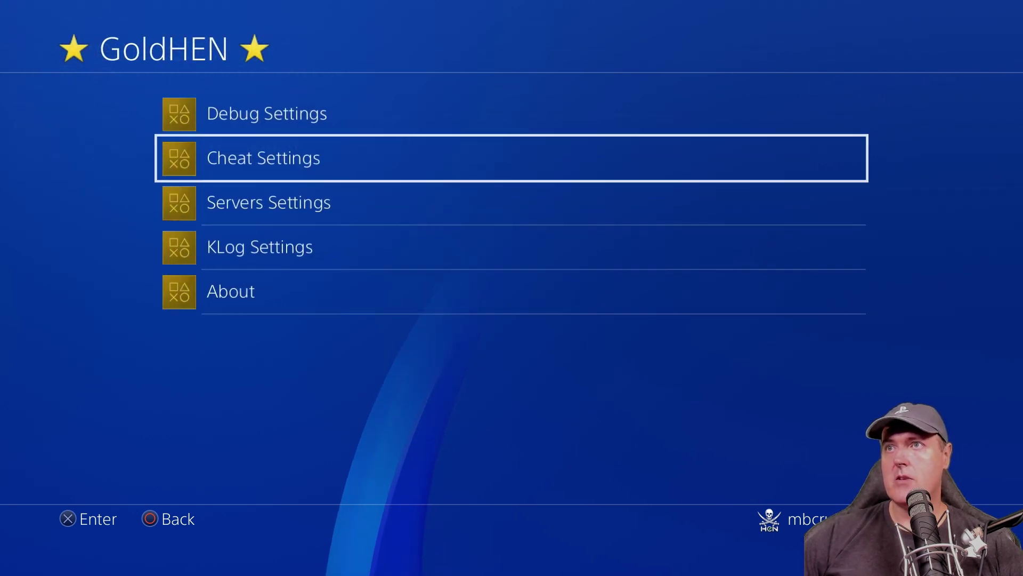
- Enable the FTP Server and the BinLoader Server in Servers Settings, and return to the GoldHEN section
key("Down")
key("Return")
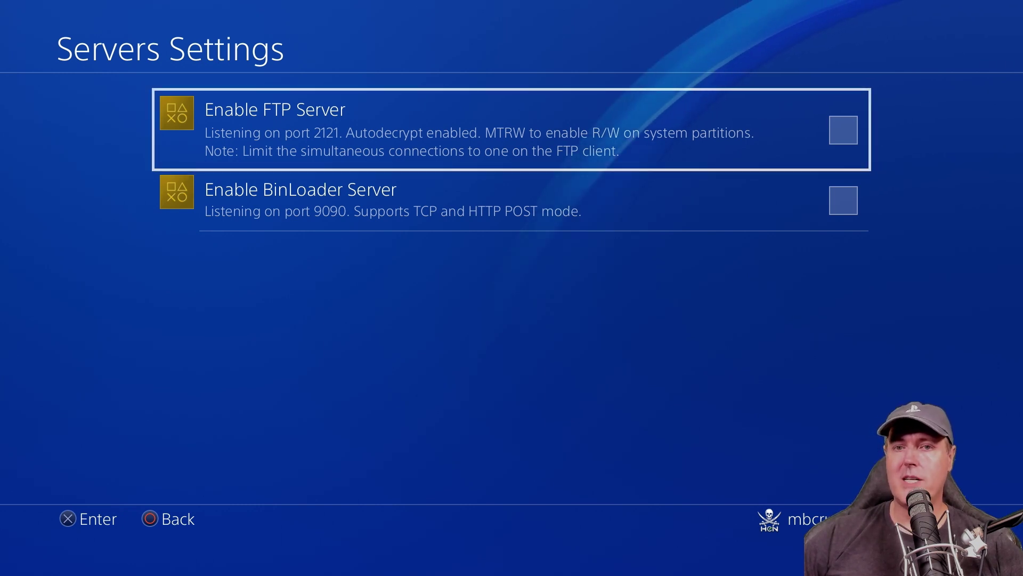
key("Return")
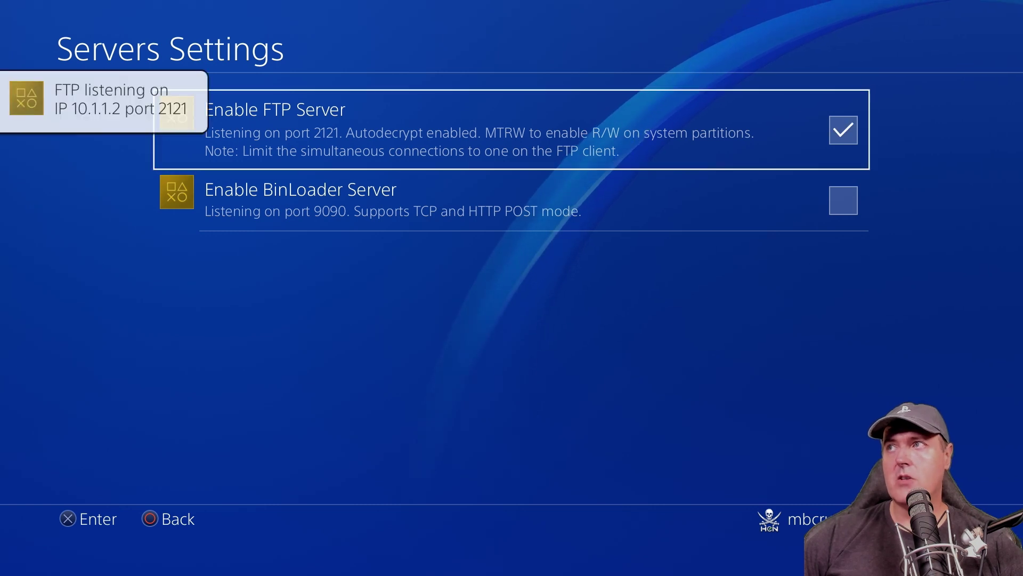
key("Down")
key("Return")
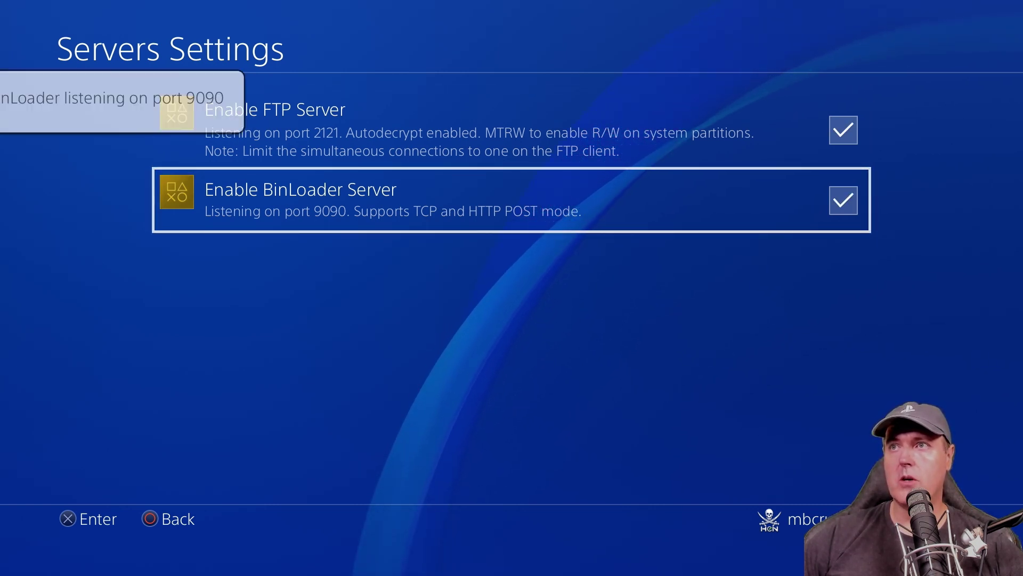
key("Up")
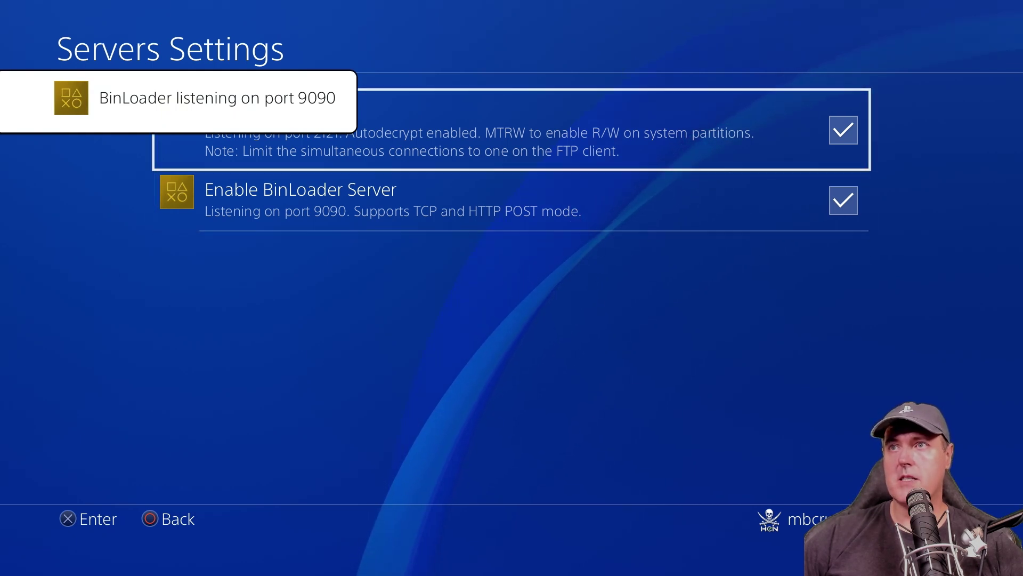
key("Down")
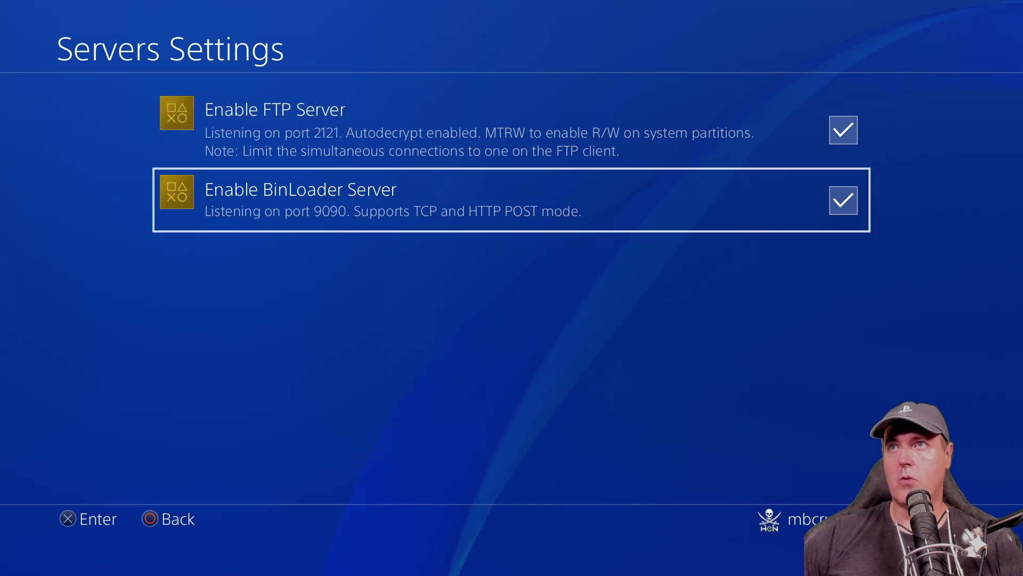
key("Up")
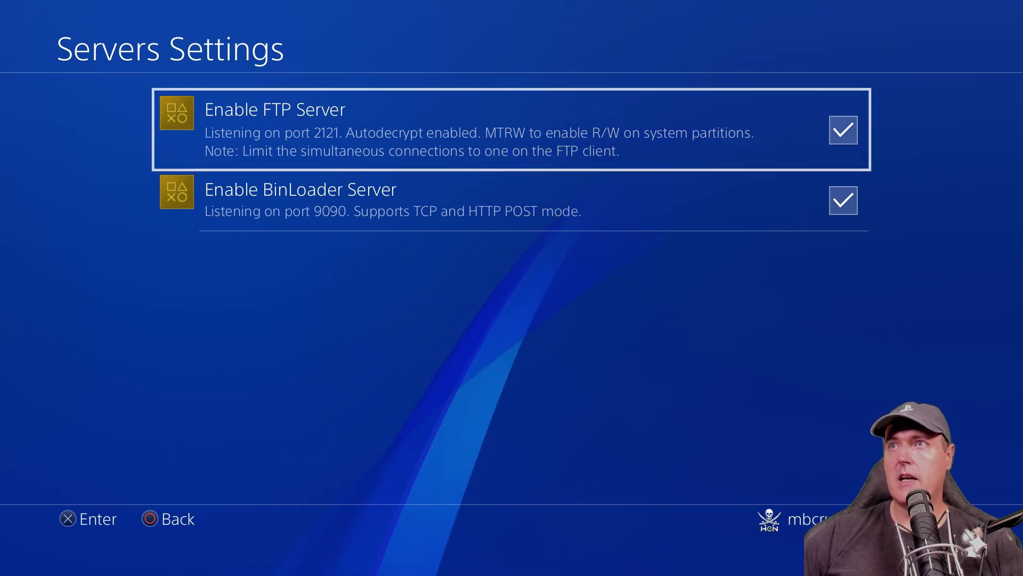
key("Down")
key("Up")
key("Escape")
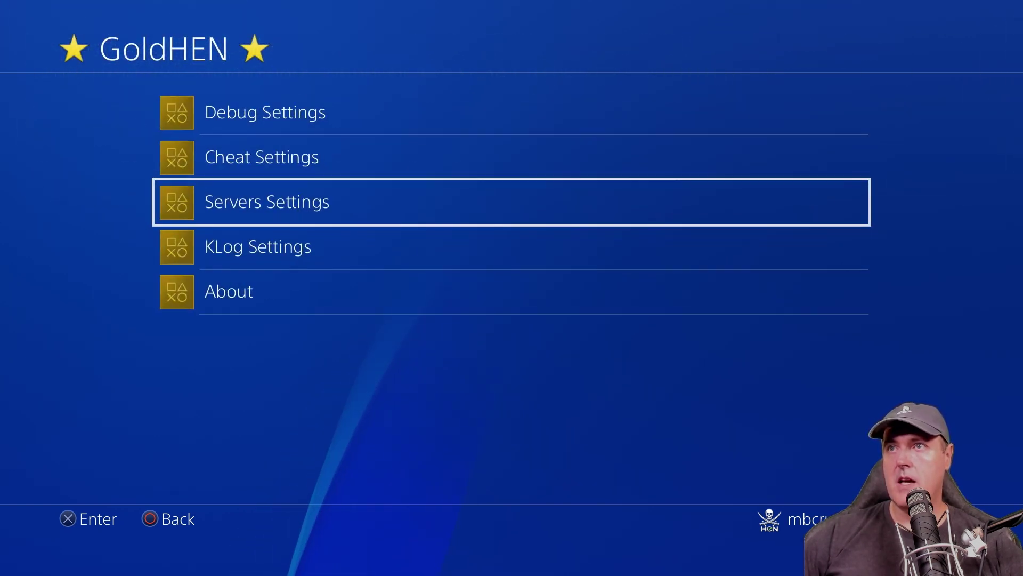
- View the Enable TTY Redirect option in KLog Settings and return to the GoldHEN section
key("Down")
key("Return")
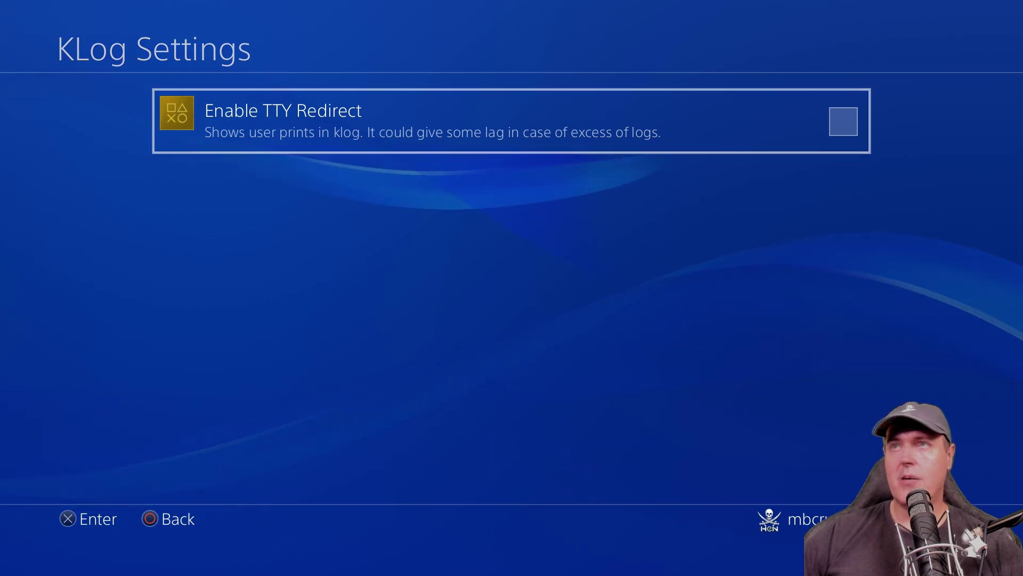
key("Escape")
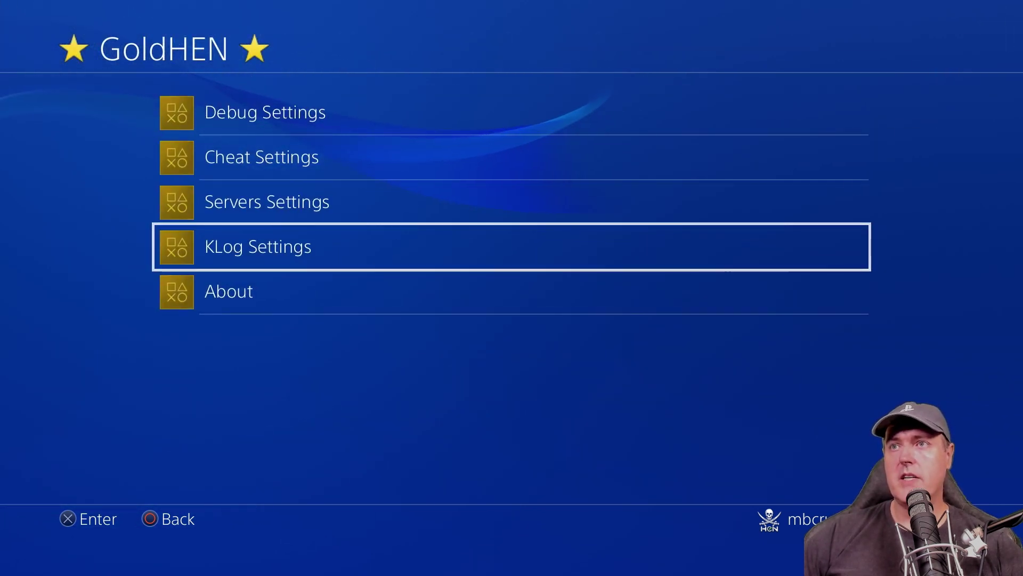
- Open About GoldHEN in the About section and read the feature list, warnings and v2.2.3 changelog
key("Down")
key("Return")
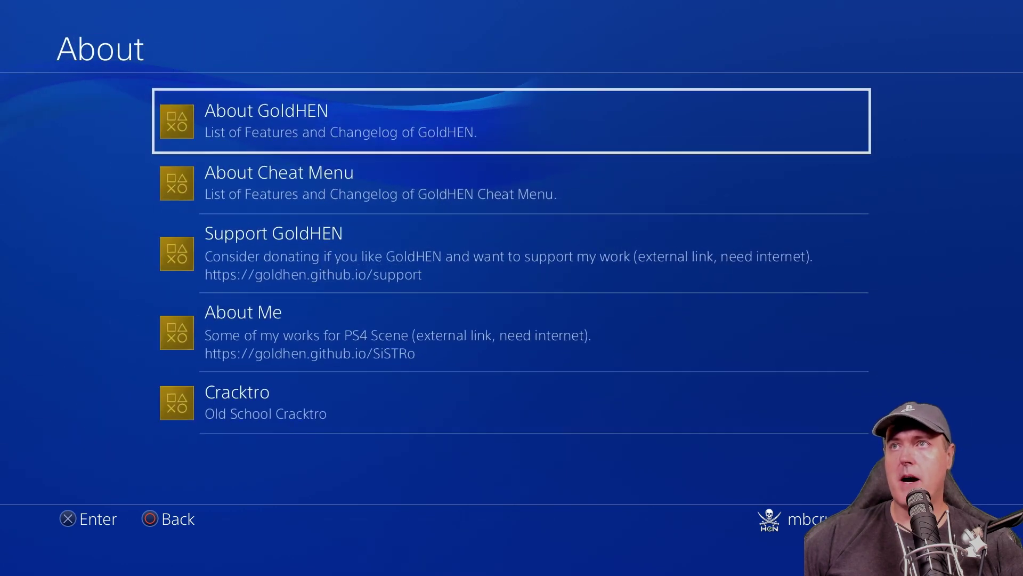
key("Return")
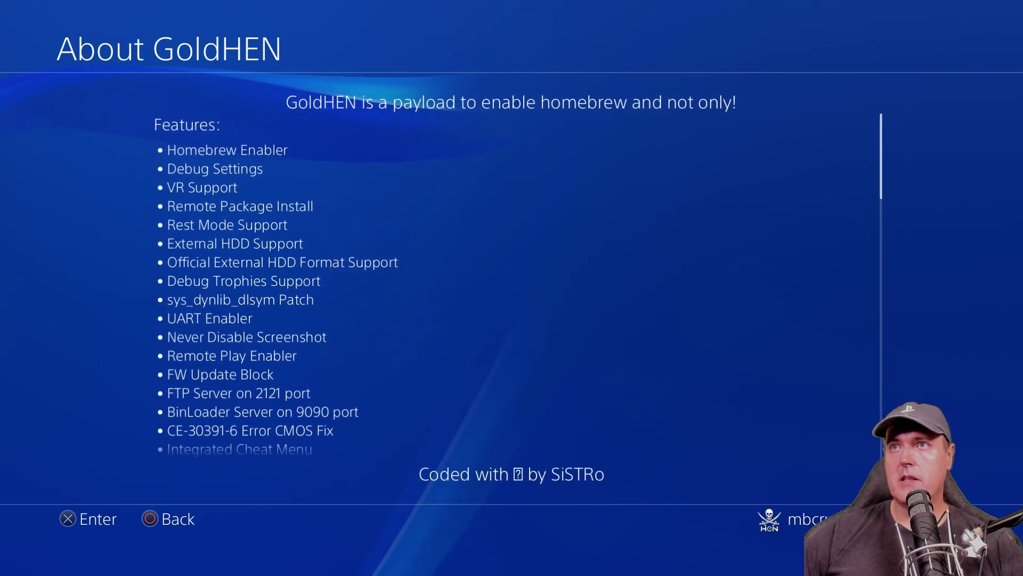
scroll(517, 282, "down", 10)
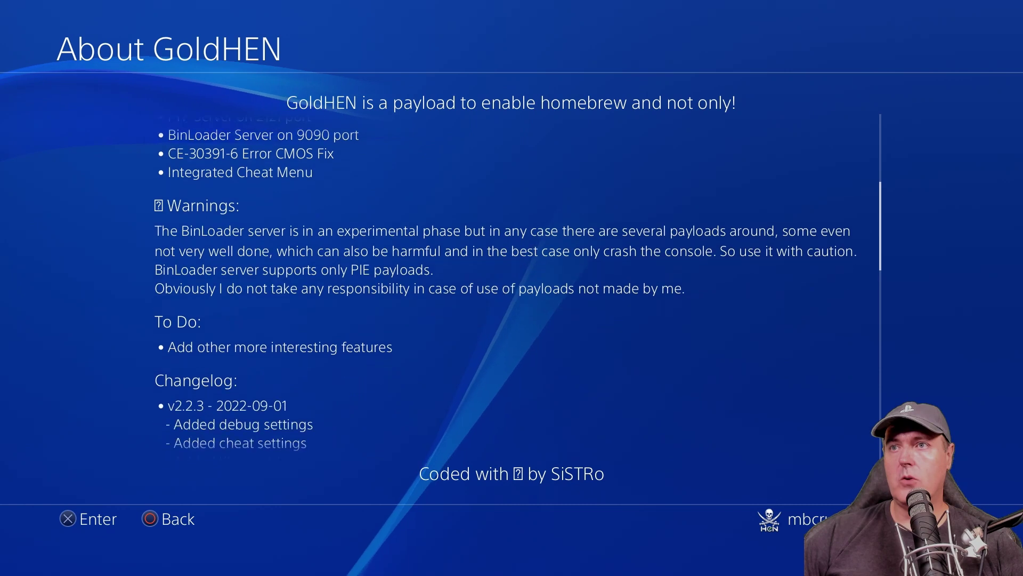
scroll(517, 282, "down", 1)
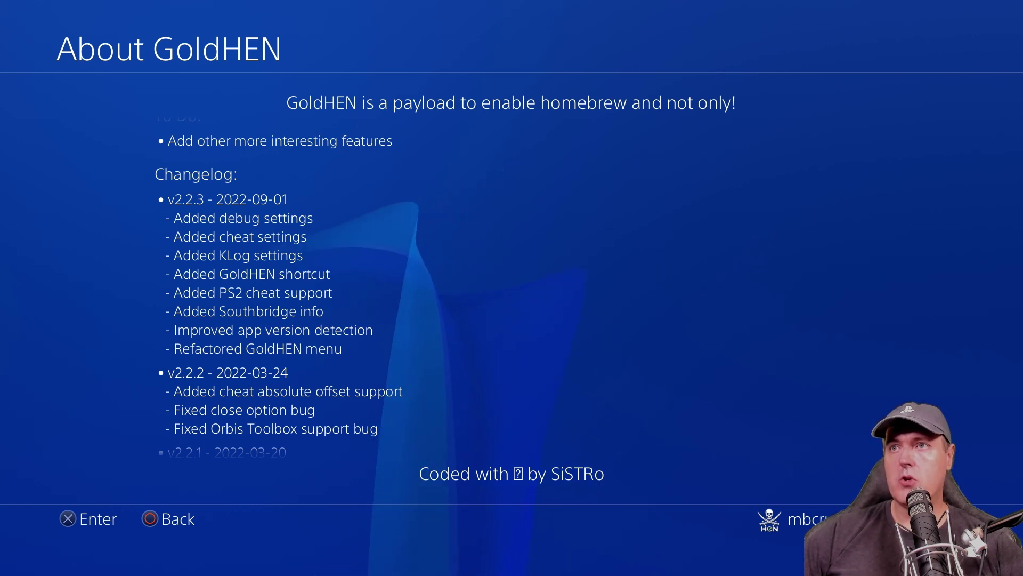
- Return to the home screen and open the GoldHEN shortcut in the function area to view its settings list
key("Escape")
key("Left")
key("Left")
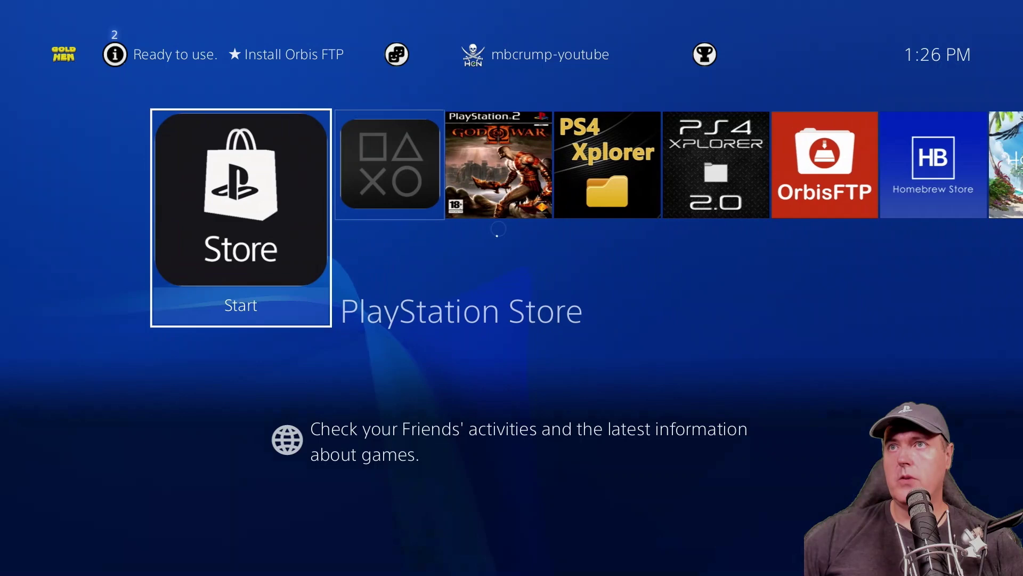
key("Up")
key("Left")
key("Left")
key("Left")
key("Left")
key("Left")
key("Left")
key("Left")
key("Left")
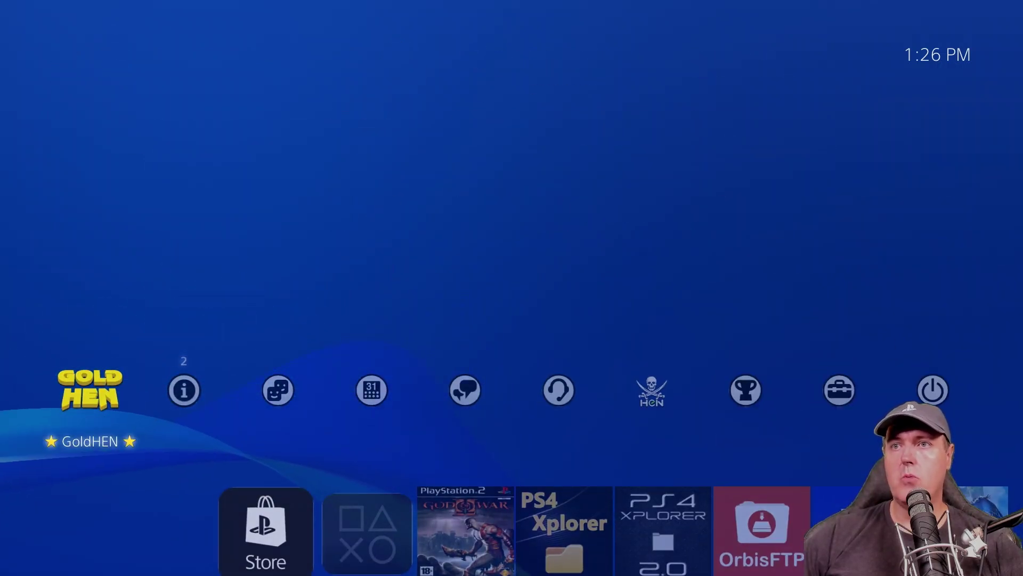
key("Return")
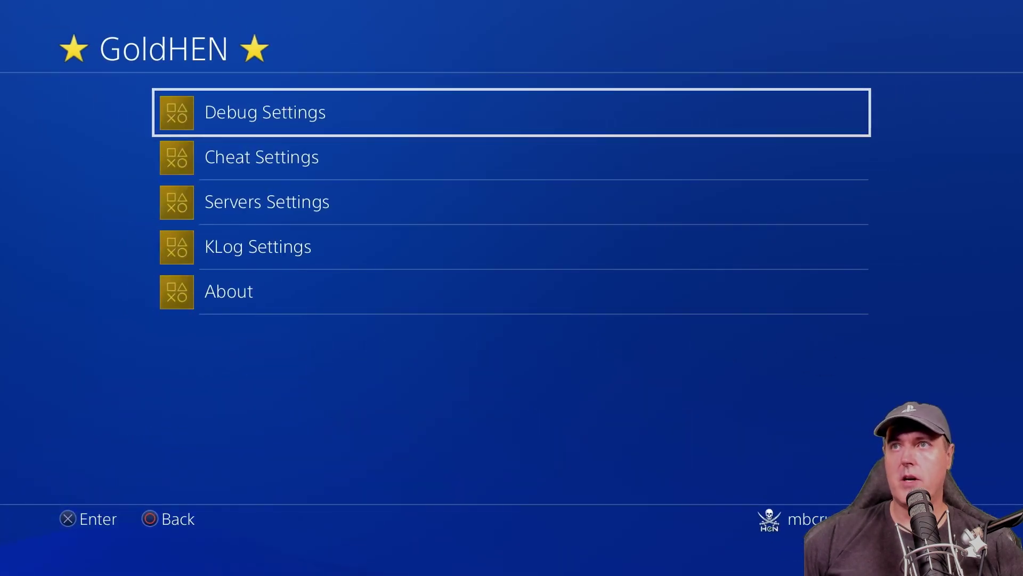
- Leave the GoldHEN settings and highlight God of War II on the home screen
key("Escape")
key("Down")
key("Right")
key("Right")
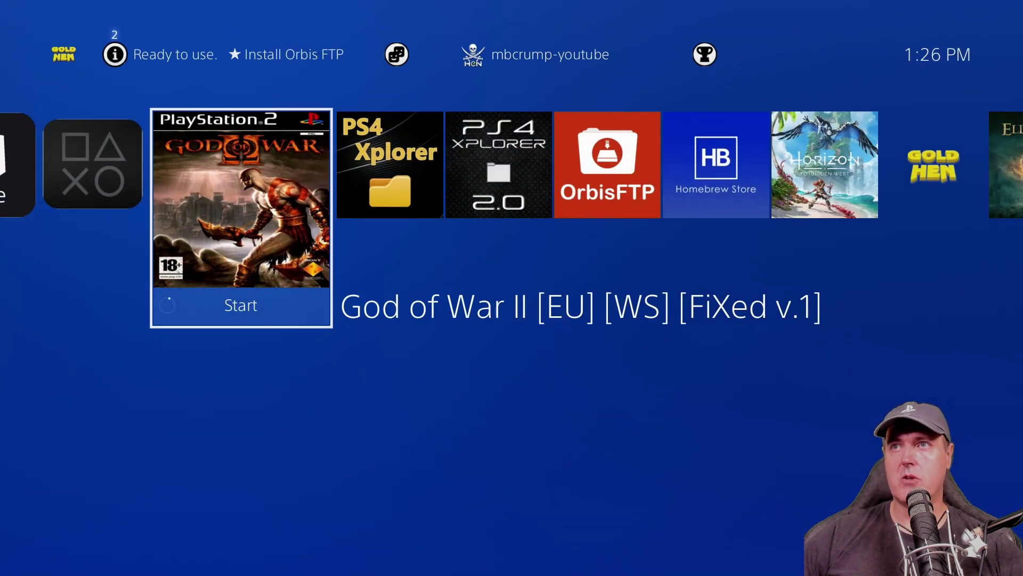
- Reopen the GoldHEN shortcut from the function area and enter its About section
key("Up")
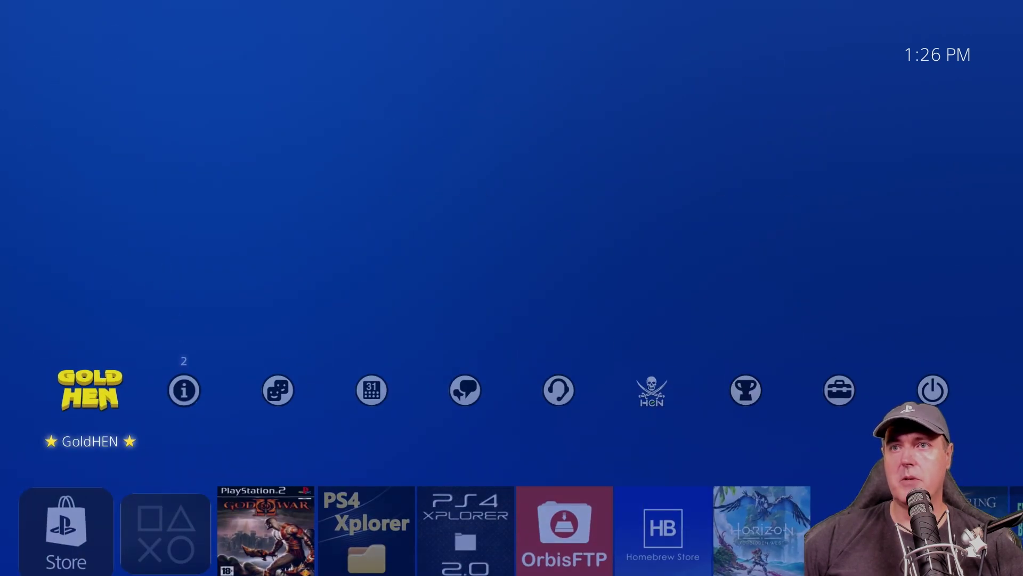
key("Return")
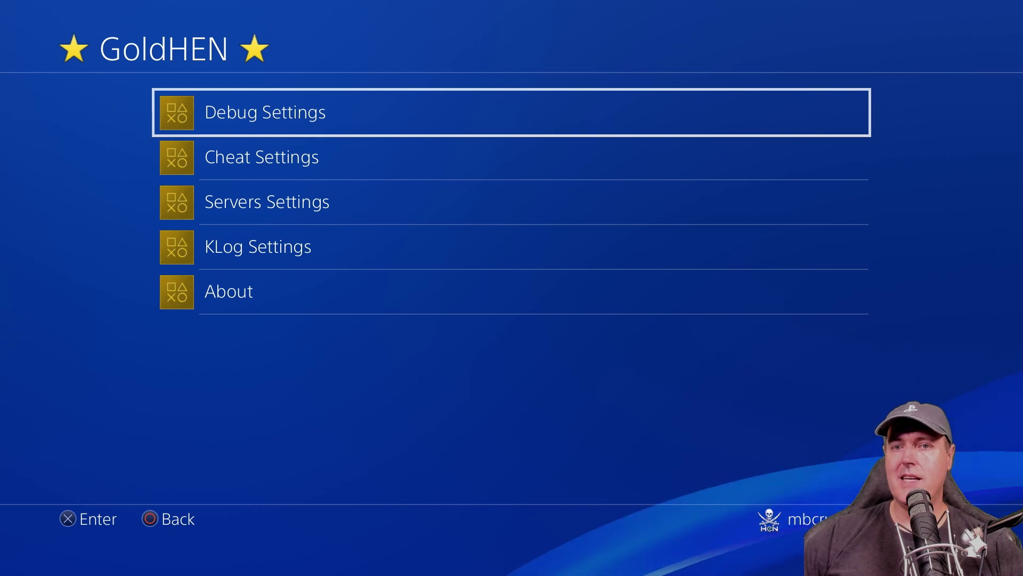
key("Down")
key("Down")
key("Down")
key("Down")
key("Return")
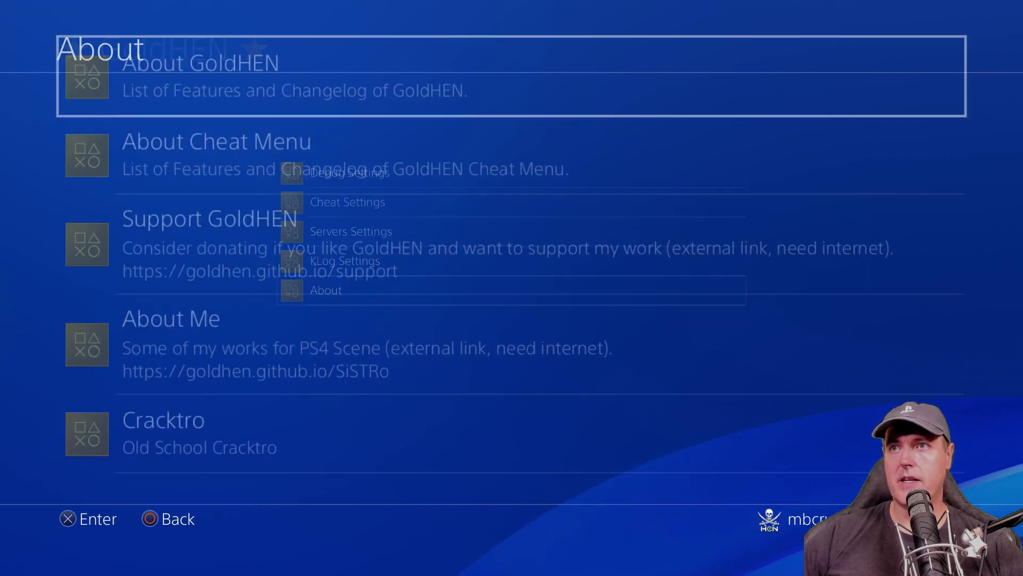
- Review the v2.2.3 changelog in About GoldHEN and leave the page
key("Down")
key("Up")
key("Return")
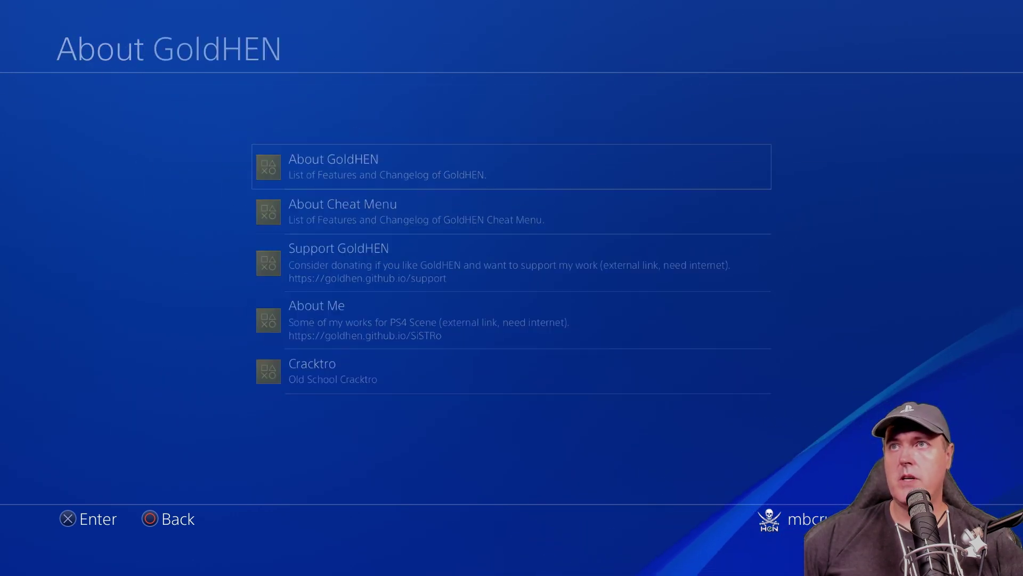
scroll(511, 288, "down", 10)
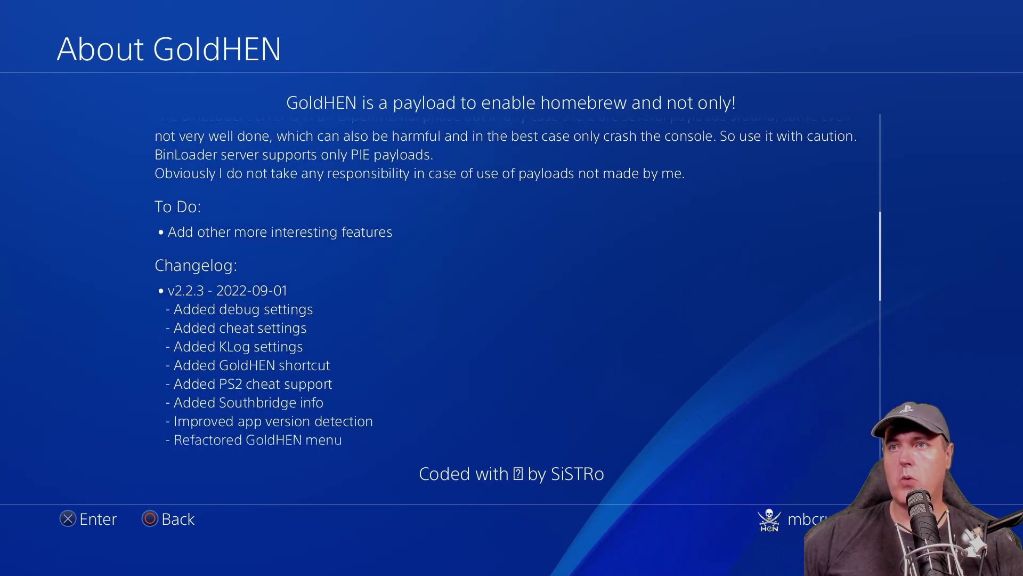
scroll(512, 288, "down", 3)
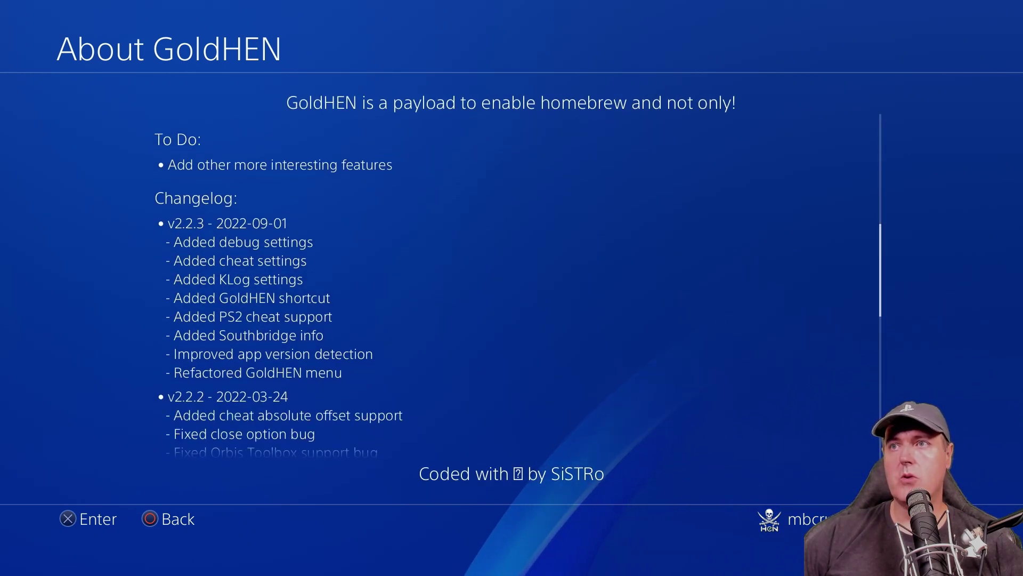
key("Escape")
key("Escape")
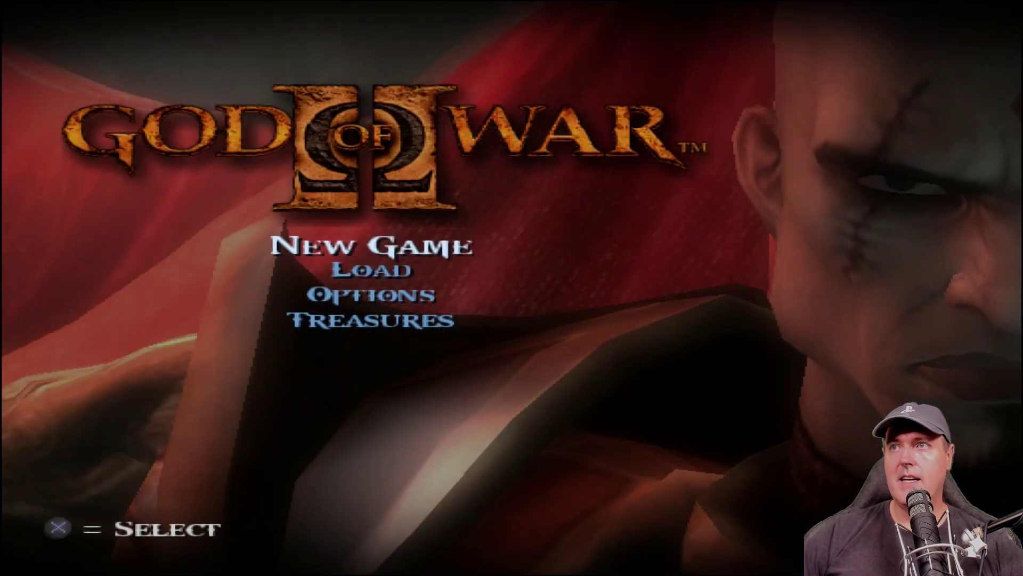
- Start a new God of War II game on Spartan (Normal) difficulty and leave the GoldHEN Cheat Menu
key("Return")
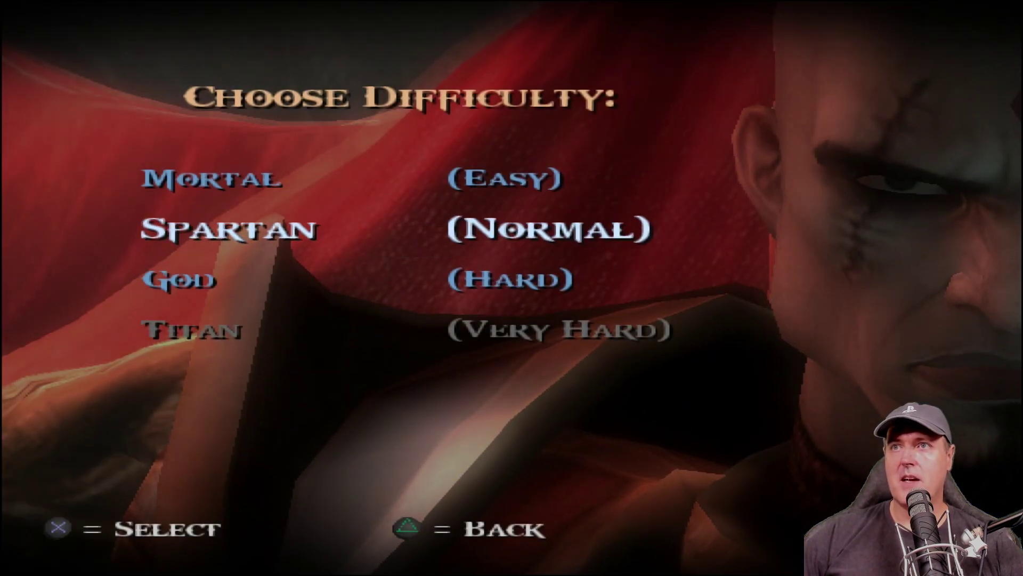
key("Return")
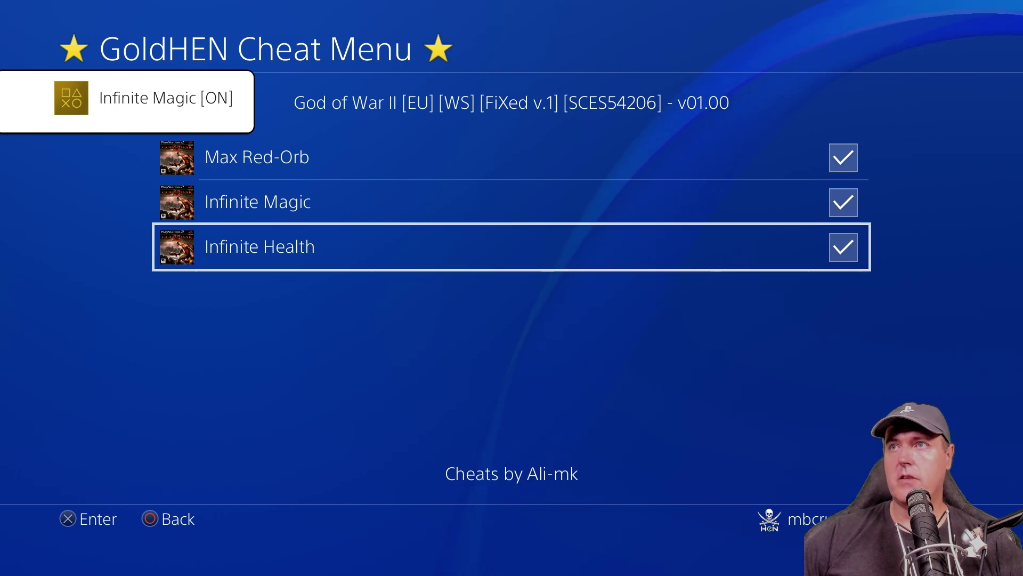
key("Escape")
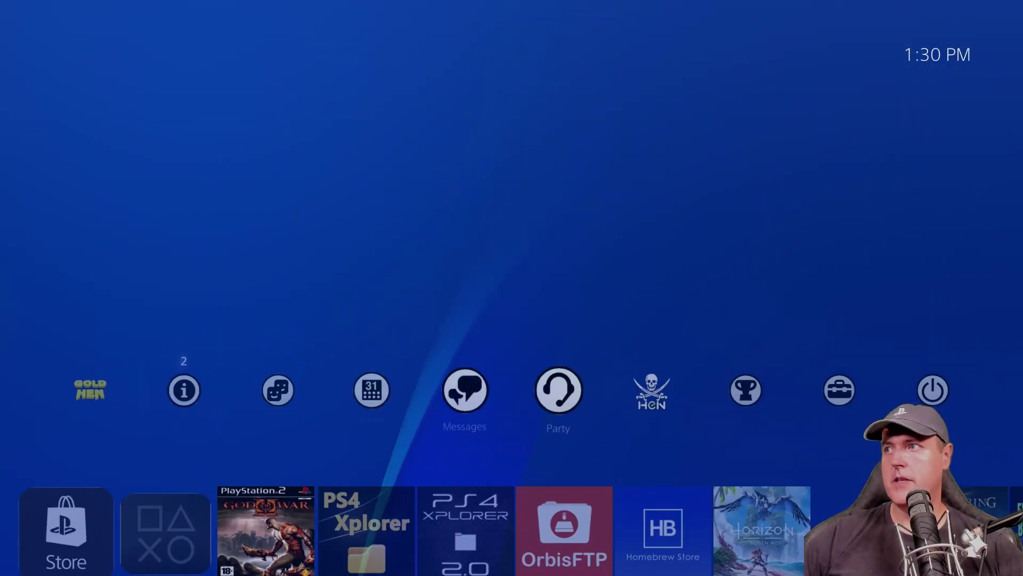
- Open the console Settings from the function area and highlight the GoldHEN entry
key("Right")
key("Right")
key("Right")
key("Return")
key("Up")
key("Up")
key("Up")
key("Up")
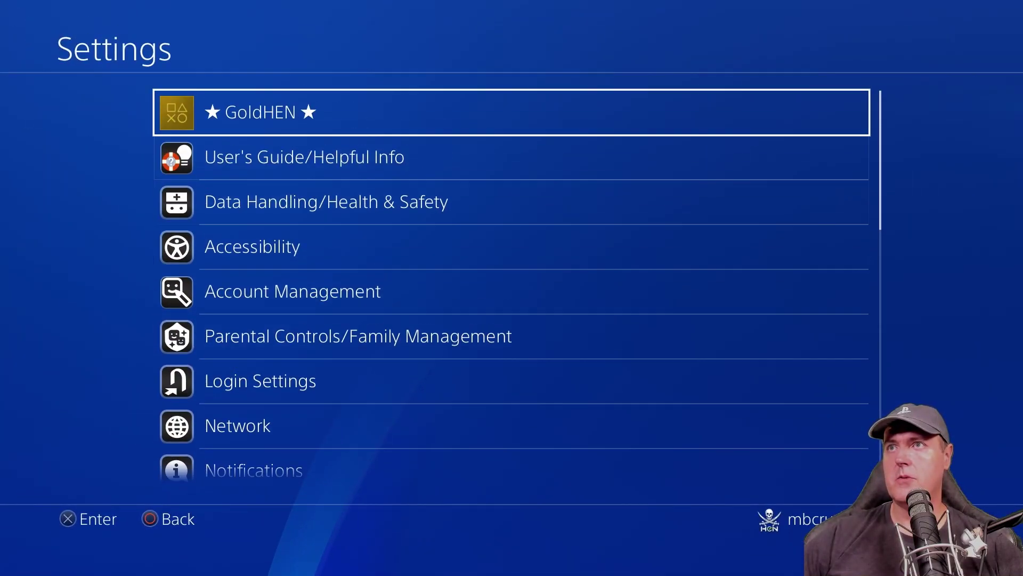
- Enter the GoldHEN settings and open the About section
key("Return")
key("Down")
key("Down")
key("Down")
key("Down")
key("Return")
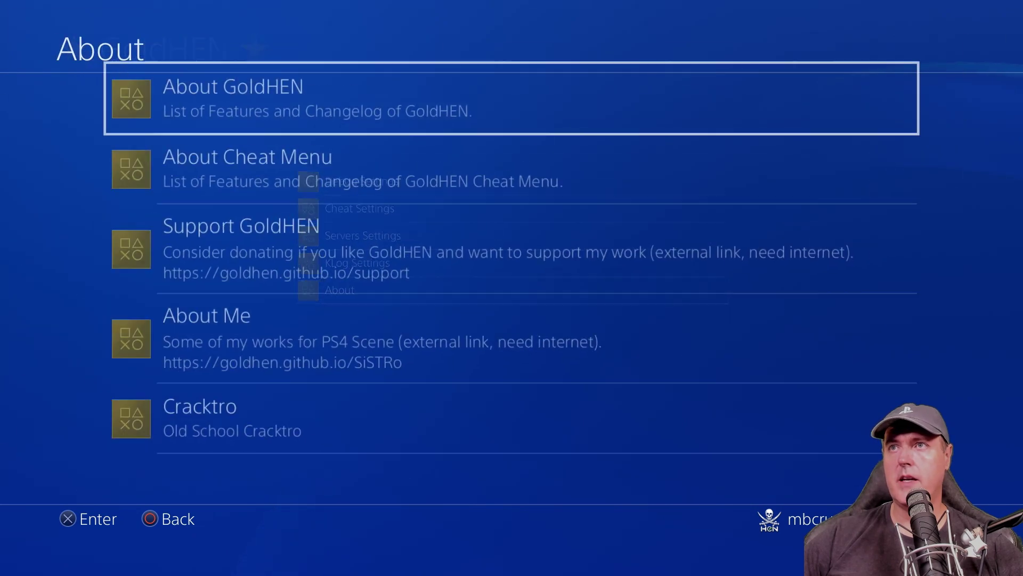
- Read About GoldHEN through to the v2.2.3 and v2.2.2 changelog entries, and return to the home screen
key("Return")
key("Down")
key("Down")
key("Down")
key("Down")
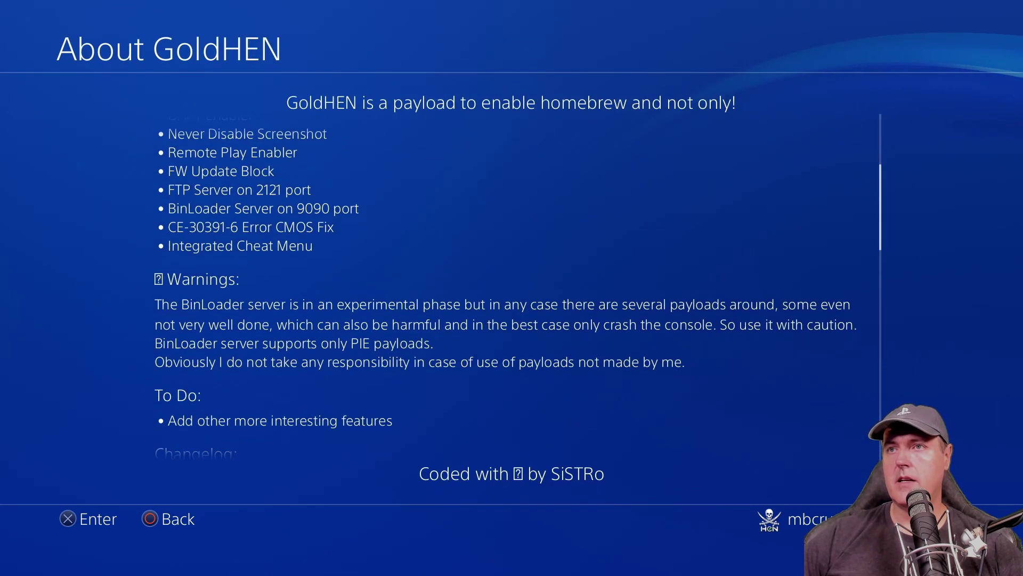
key("Down")
key("Down")
key("Down")
key("Down")
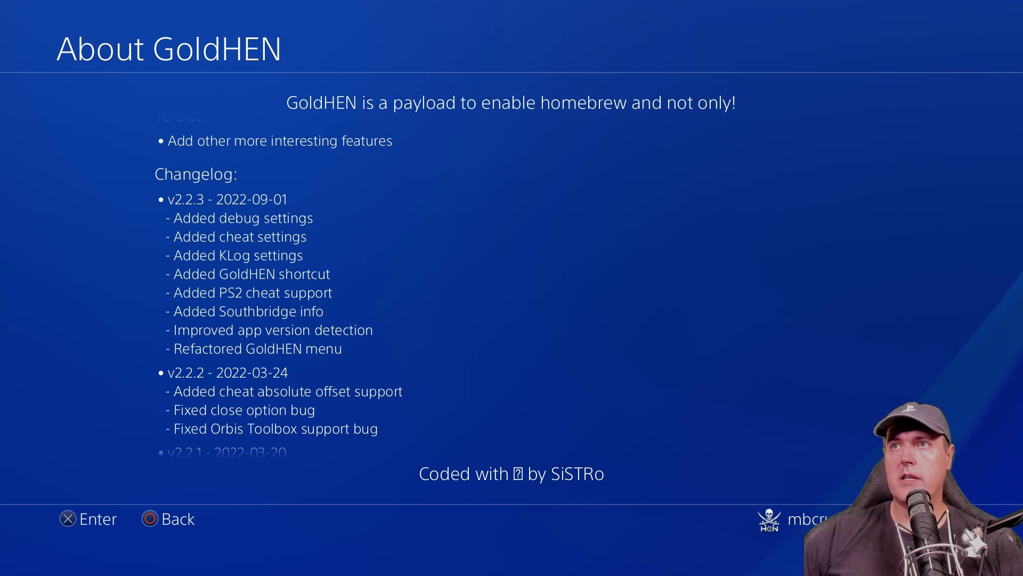
key("Escape")
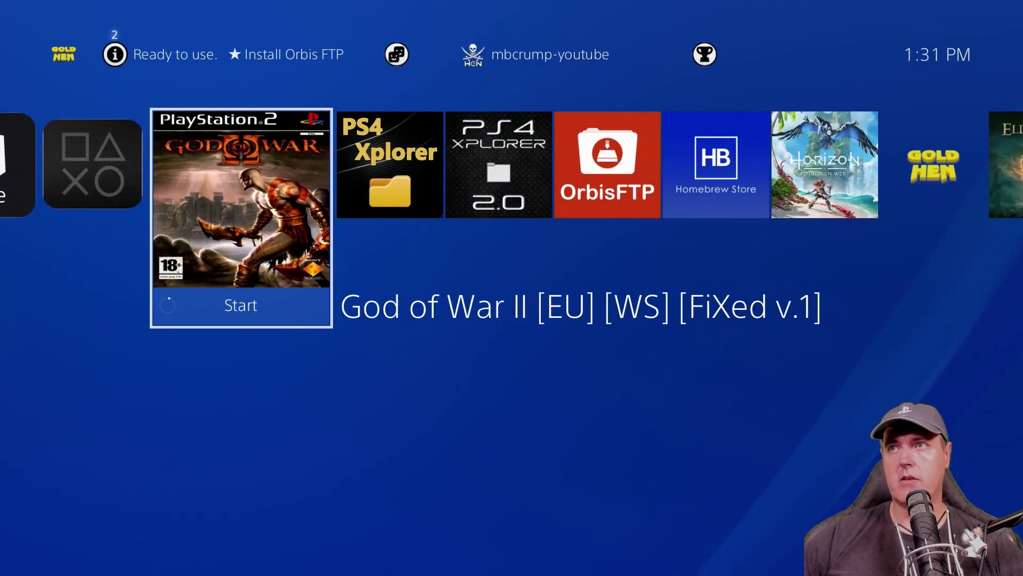
key("Right")
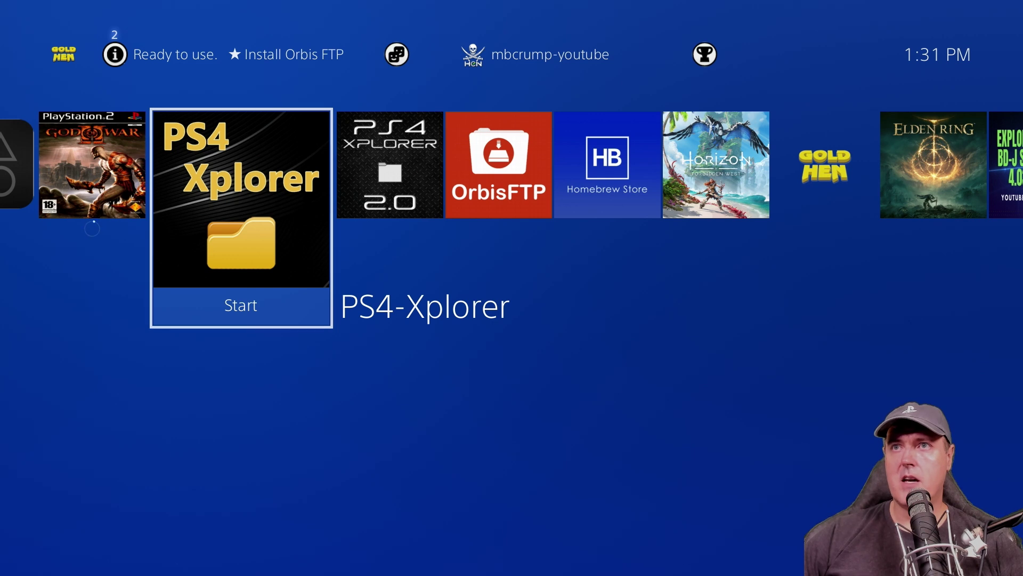
key("Left")
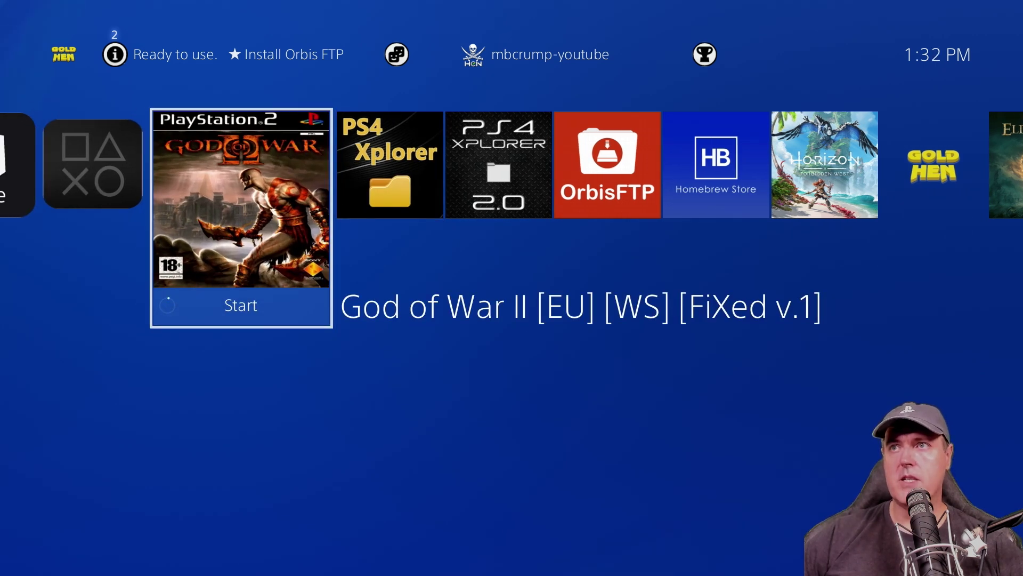
key("Right")
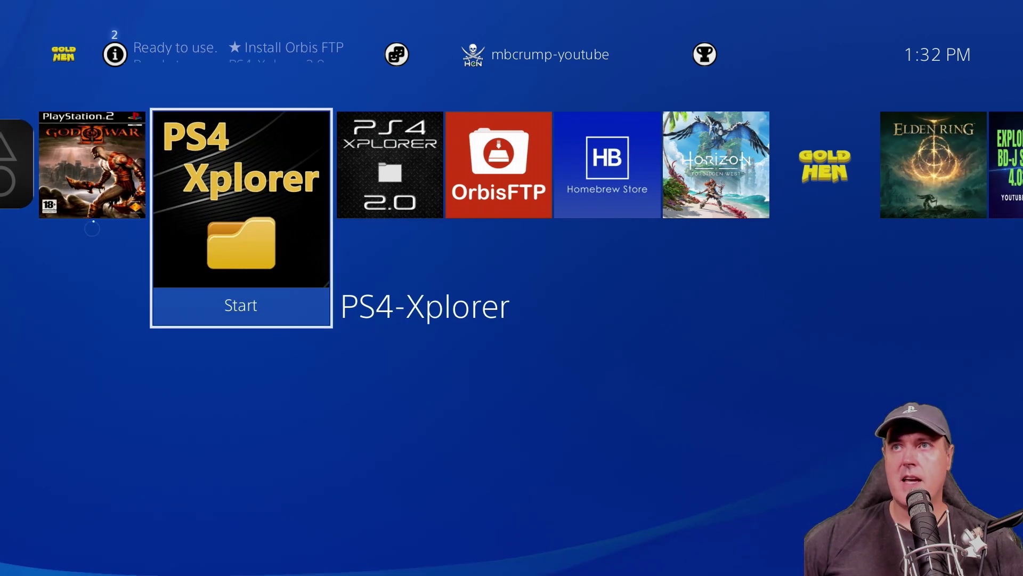